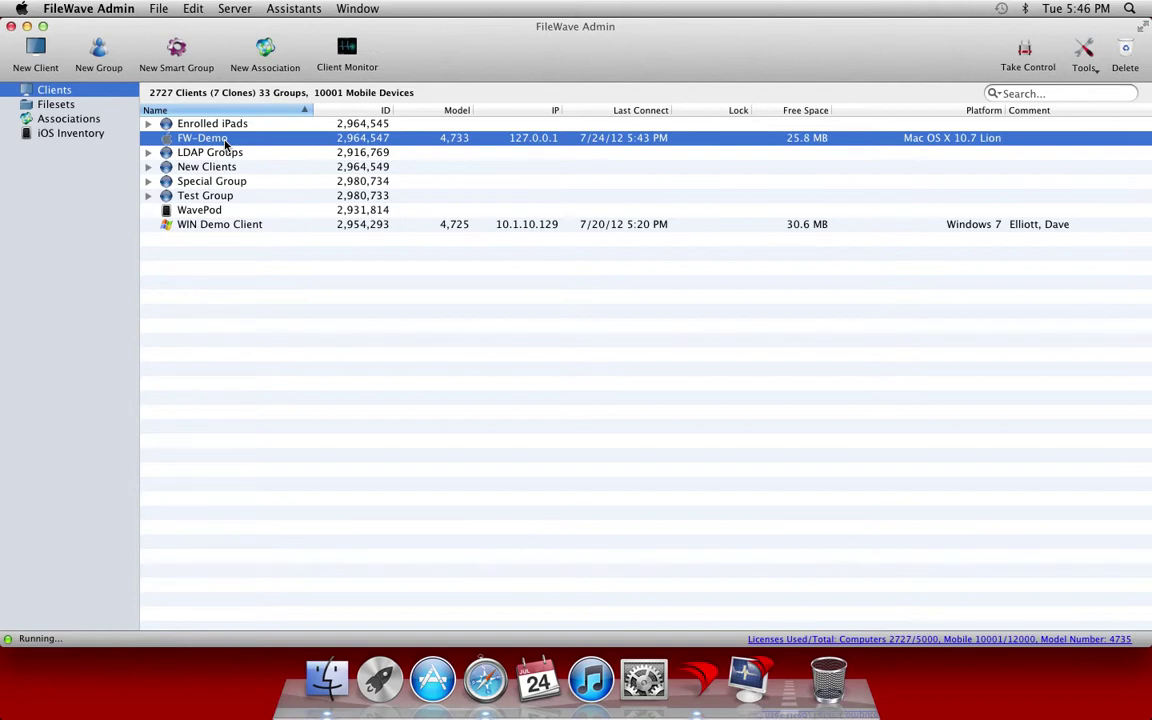
- Associate the Opera.app, TextWrangler.app and VLC.app filesets from the Kiosk Filesets group with the FW-Demo client
left_click(88, 122)
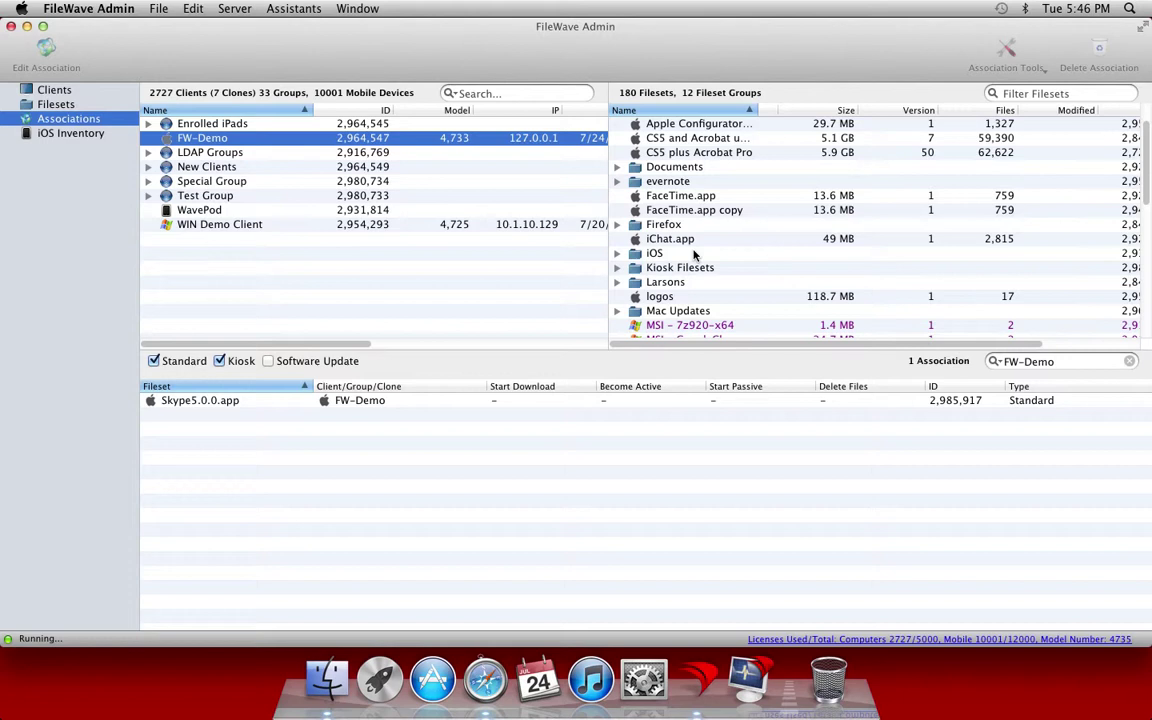
left_click(617, 267)
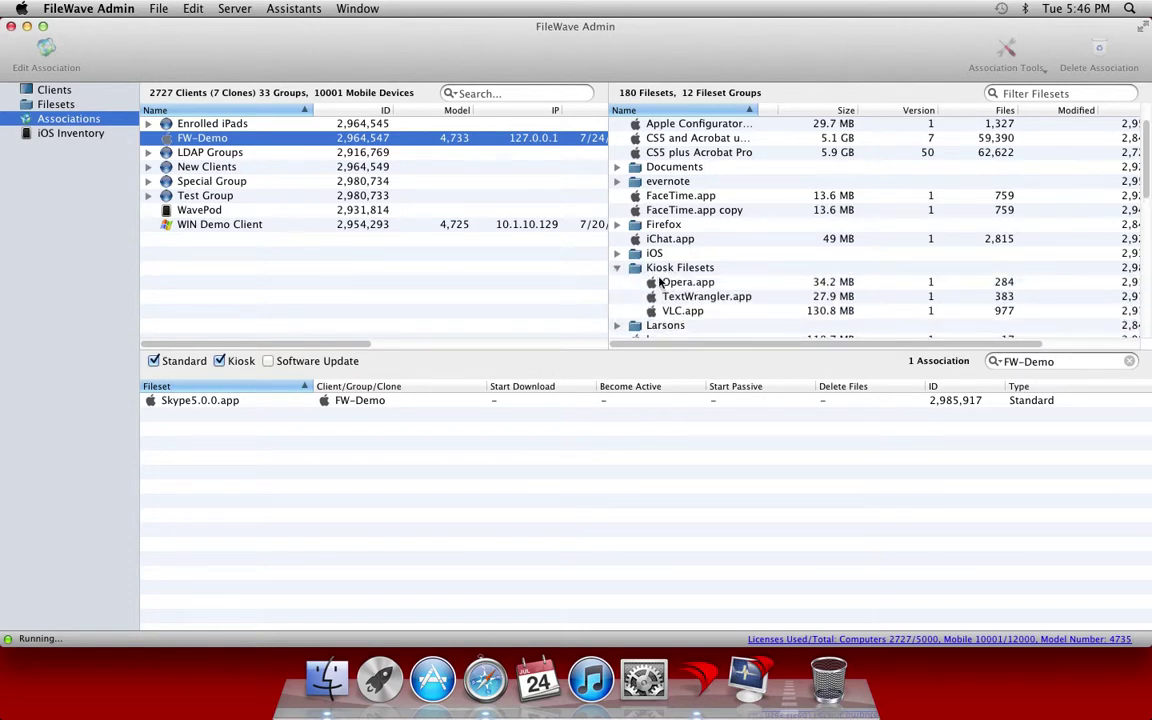
left_click_drag(660, 283, 199, 146)
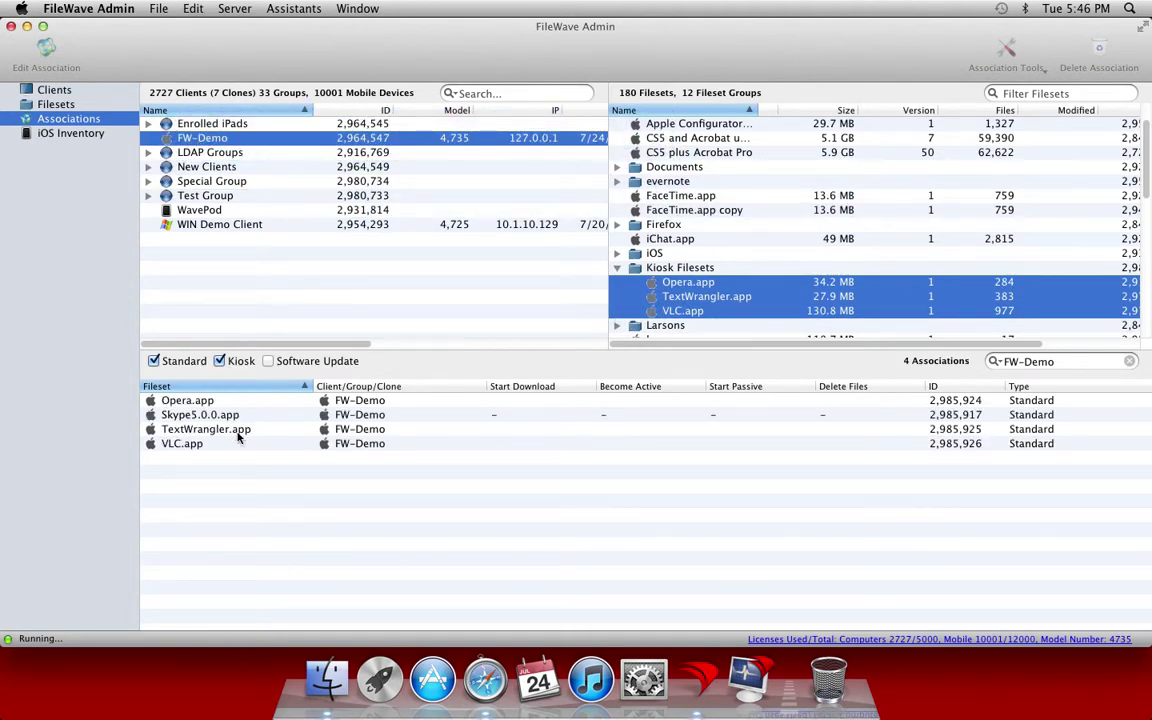
- Make the Opera.app, TextWrangler.app and VLC.app associations of FW-Demo kiosk associations, leaving out Skype5.0.0.app
left_click(222, 429)
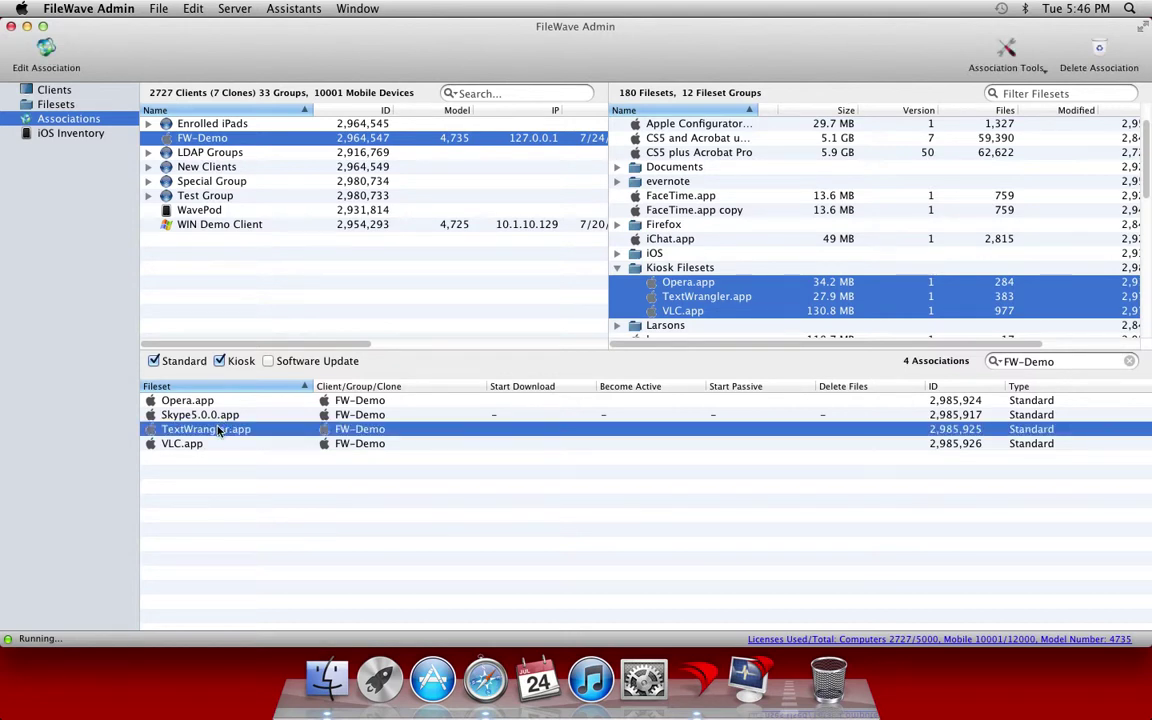
left_click(222, 414)
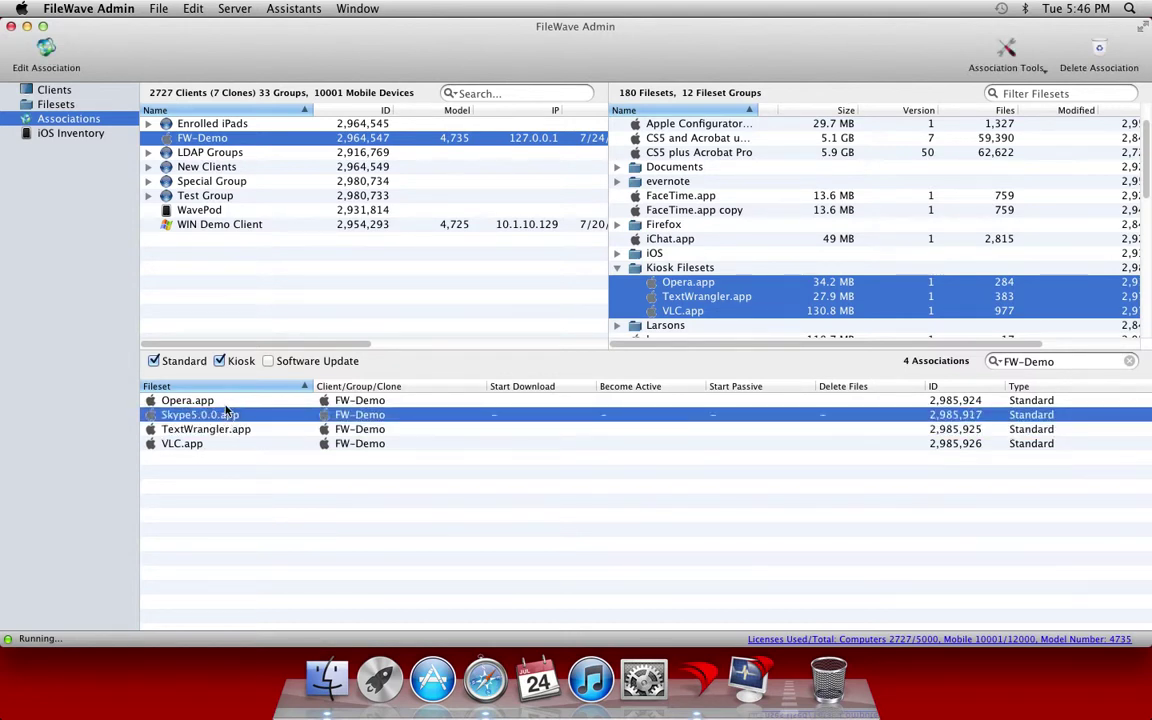
key("super+a")
left_click(222, 414, "super")
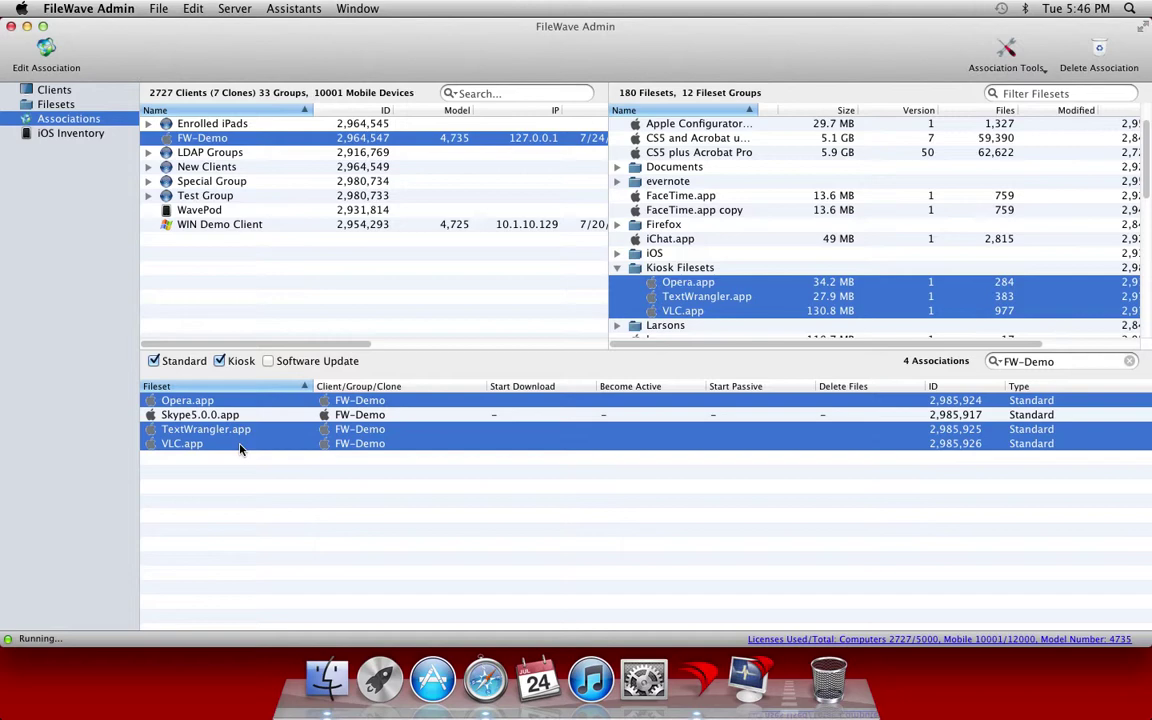
left_click(46, 50)
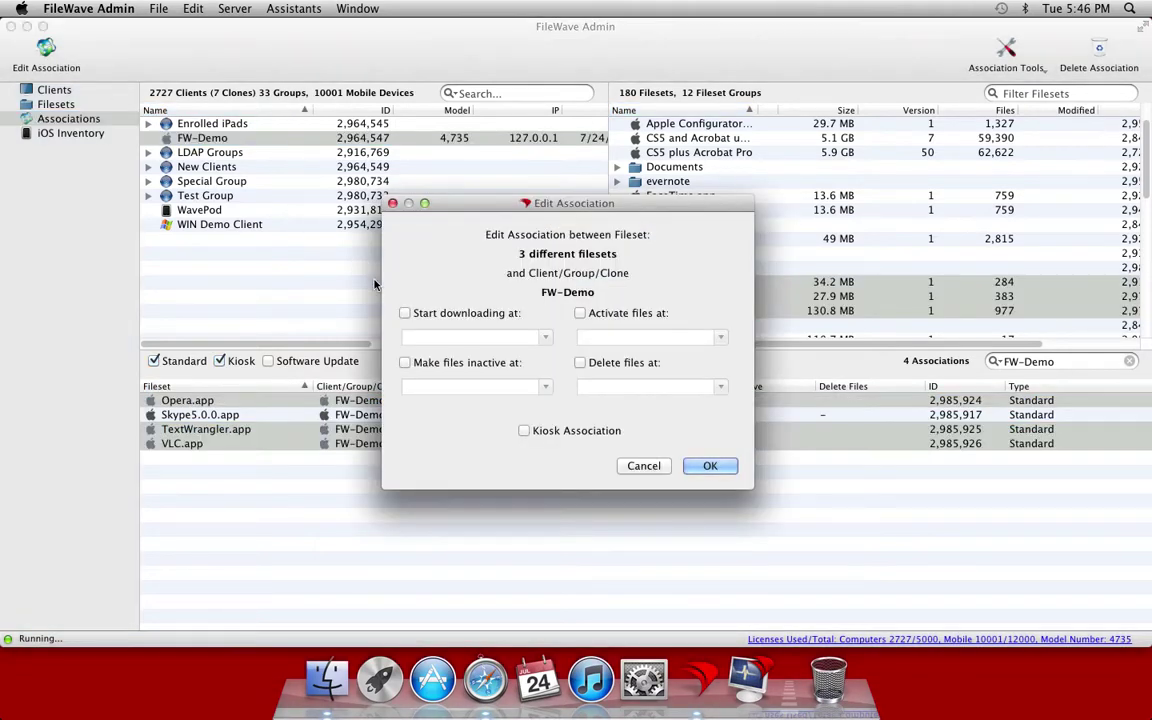
left_click(524, 431)
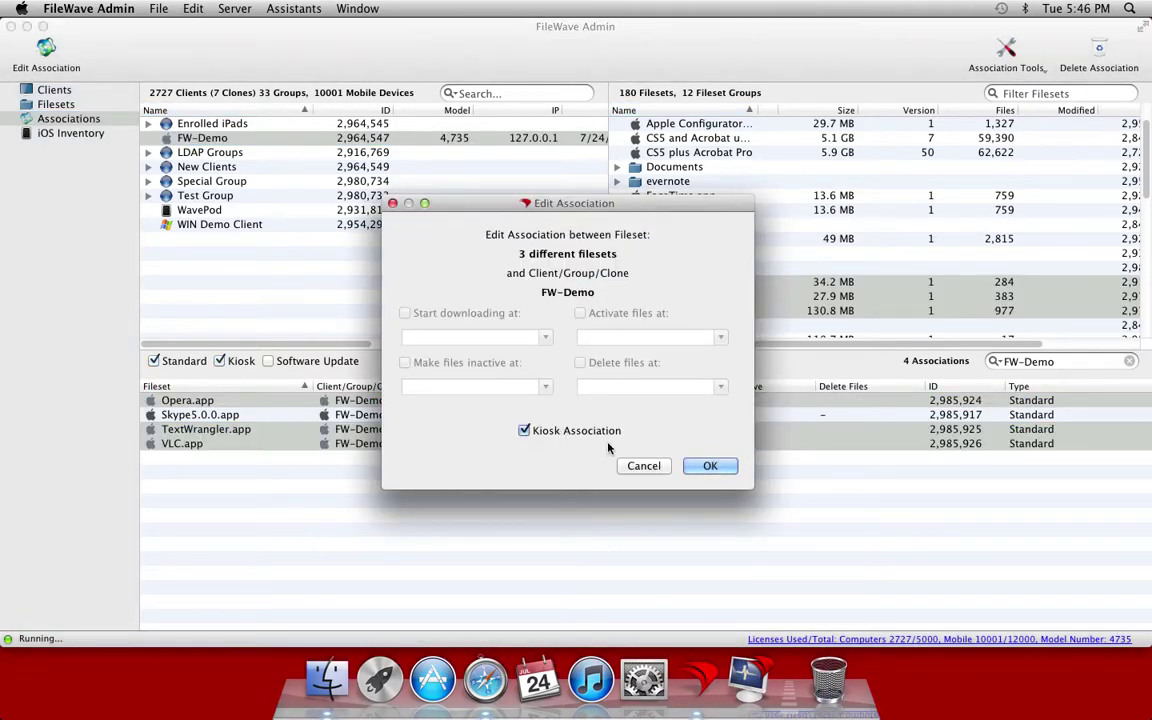
left_click(710, 467)
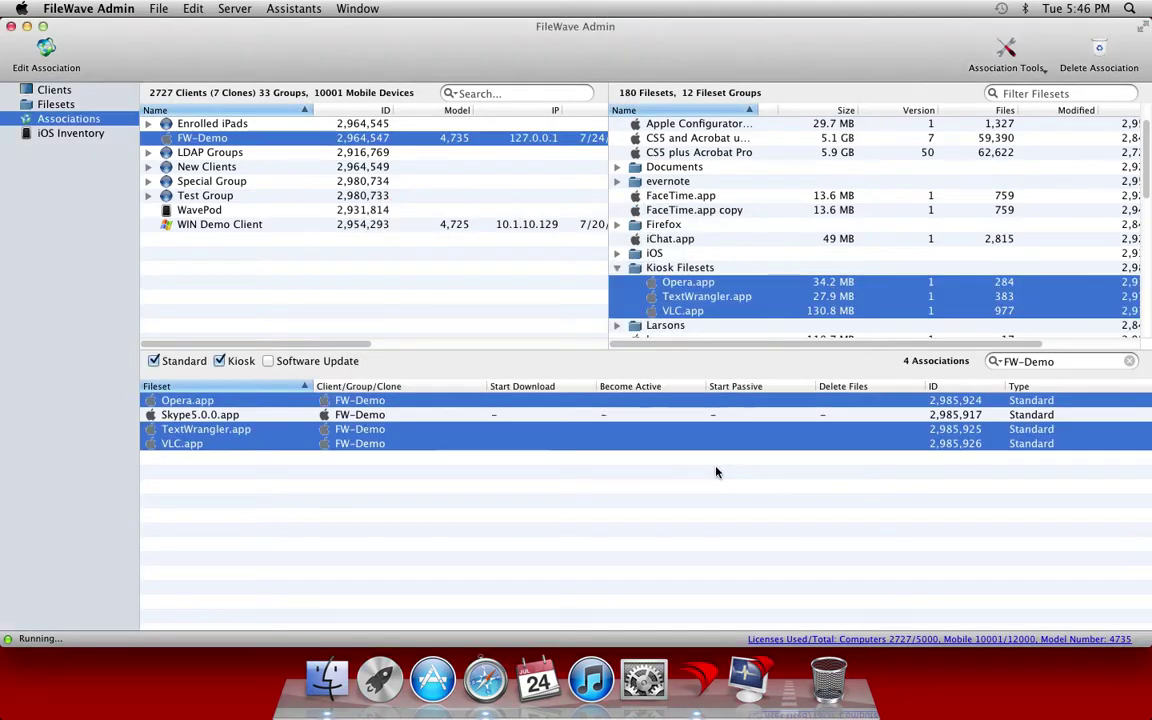
- Associate all four filesets in the Documents group with the FW-Demo client
left_click(618, 167)
left_click(632, 180)
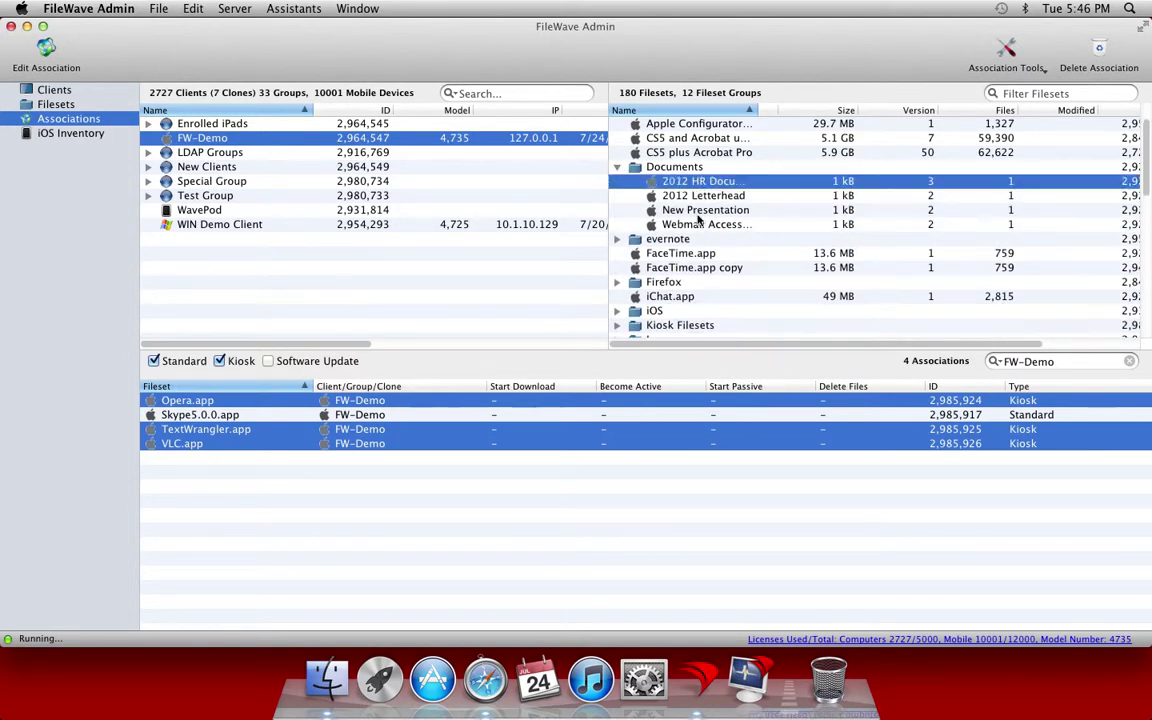
left_click(698, 225, "shift")
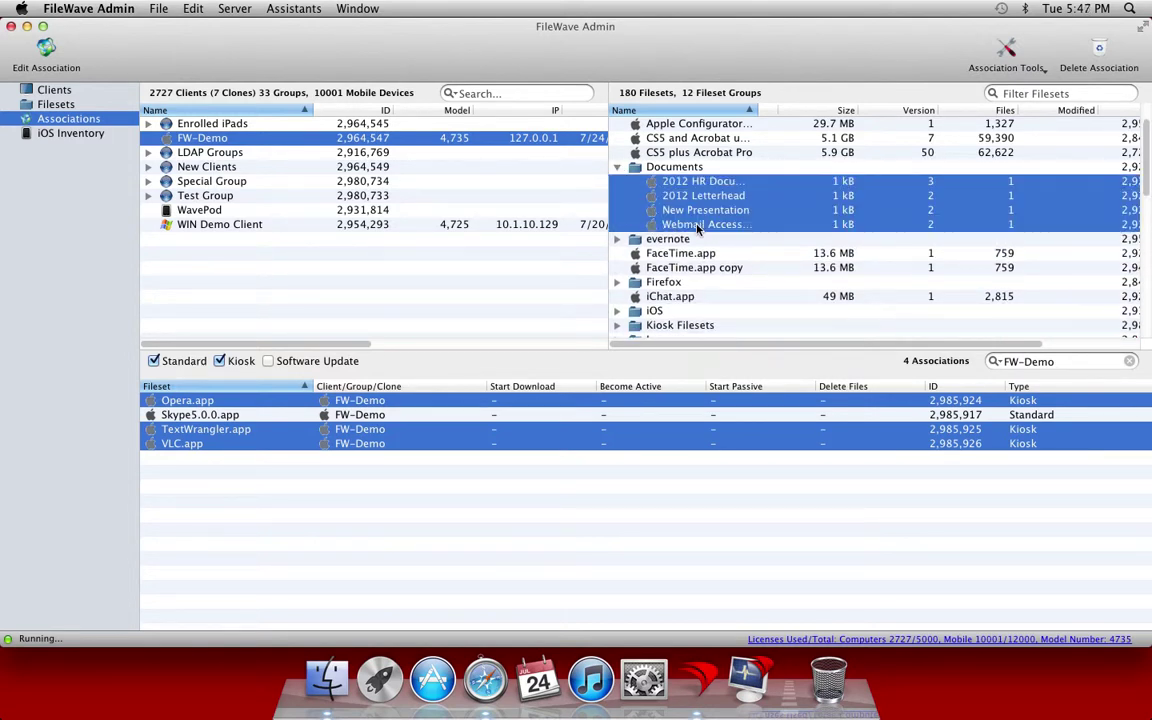
left_click_drag(698, 227, 250, 148)
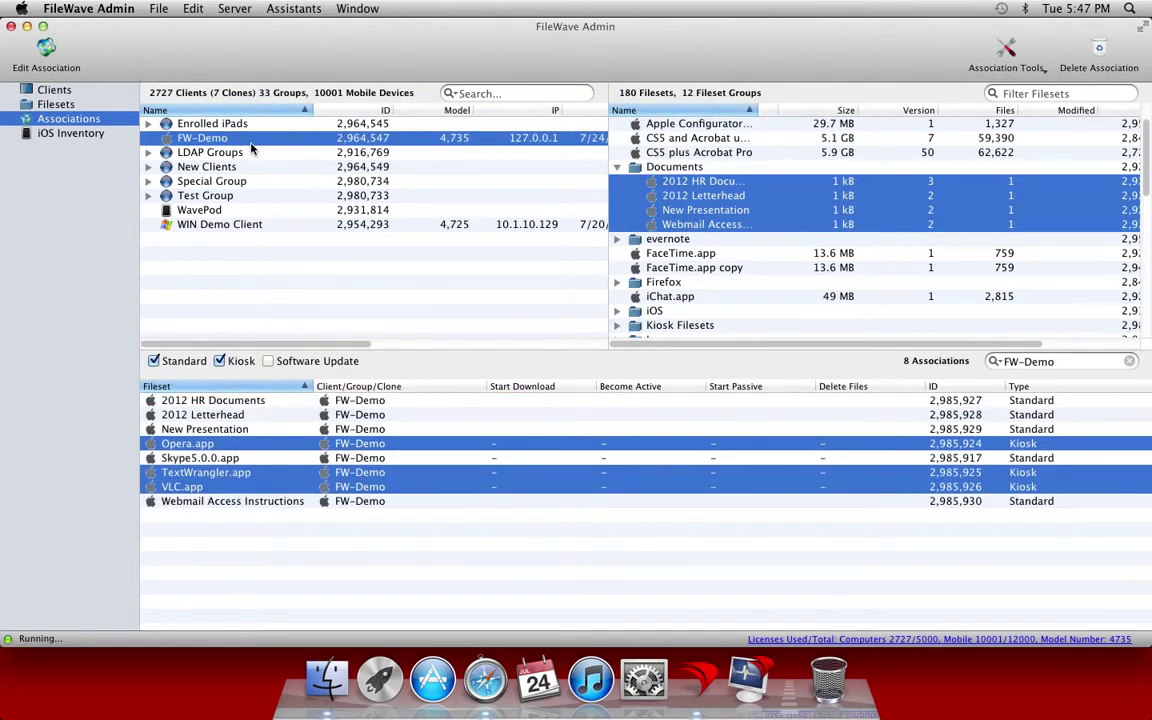
- Turn FW-Demo's associations for 2012 HR Documents, 2012 Letterhead, New Presentation and Webmail Access Instructions into kiosk associations
left_click(273, 472)
left_click(215, 401)
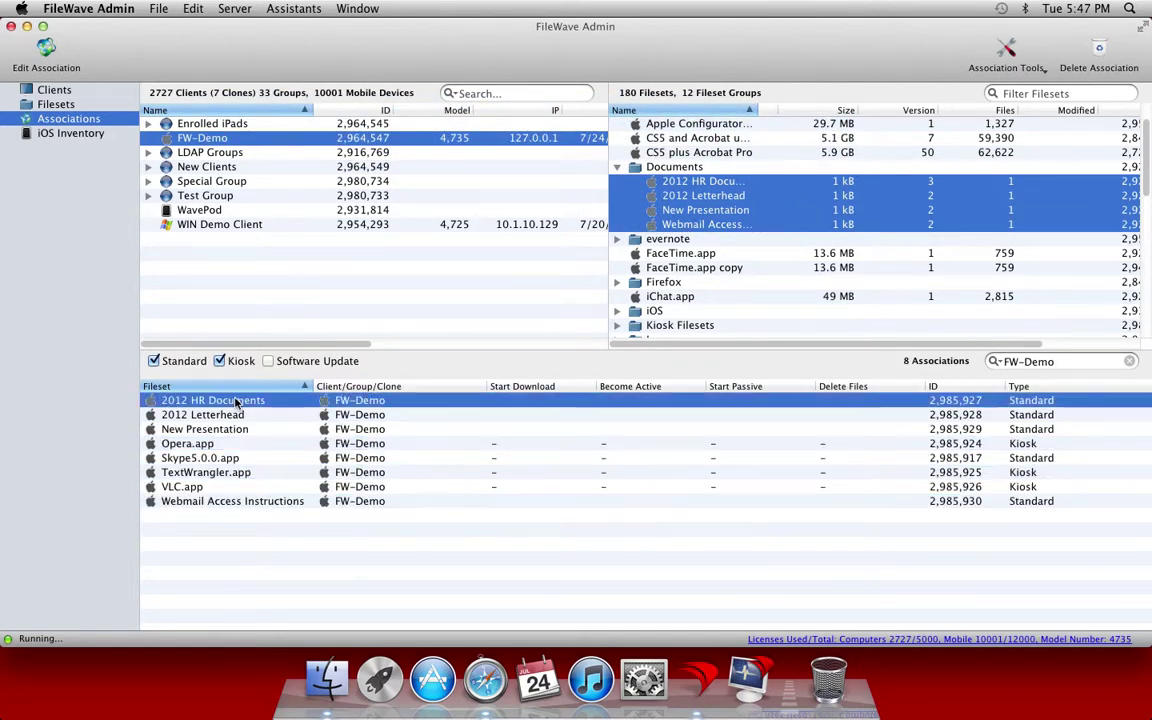
left_click(229, 430, "shift")
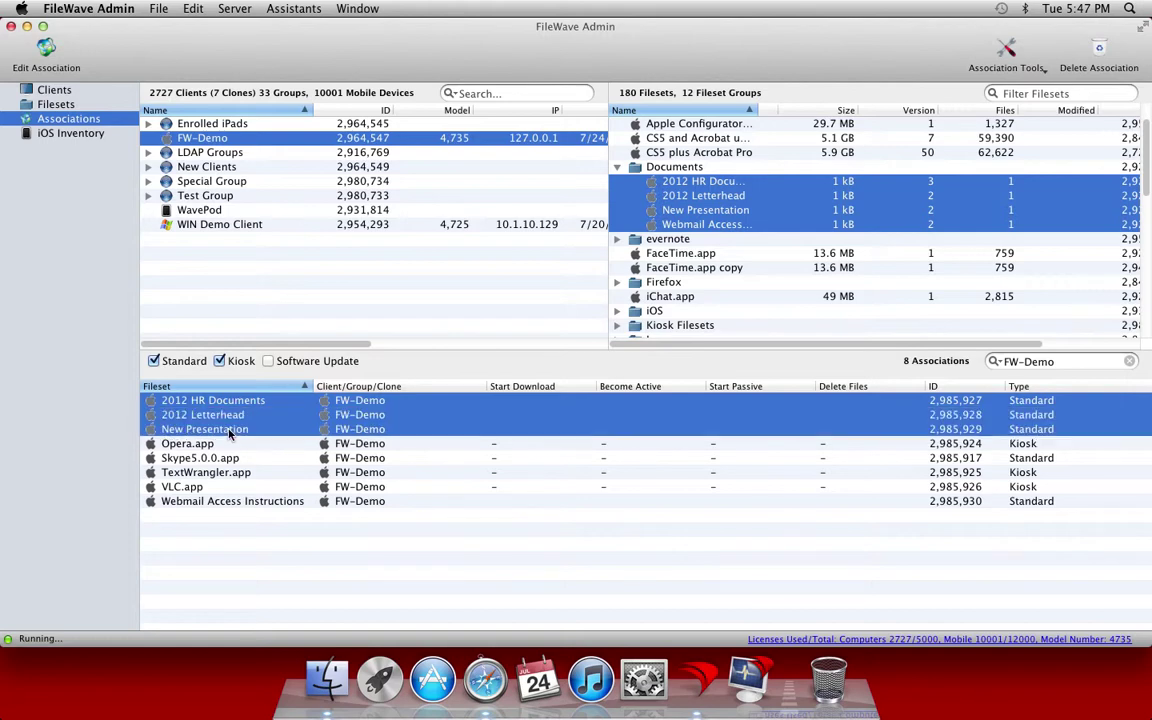
left_click(242, 503, "super")
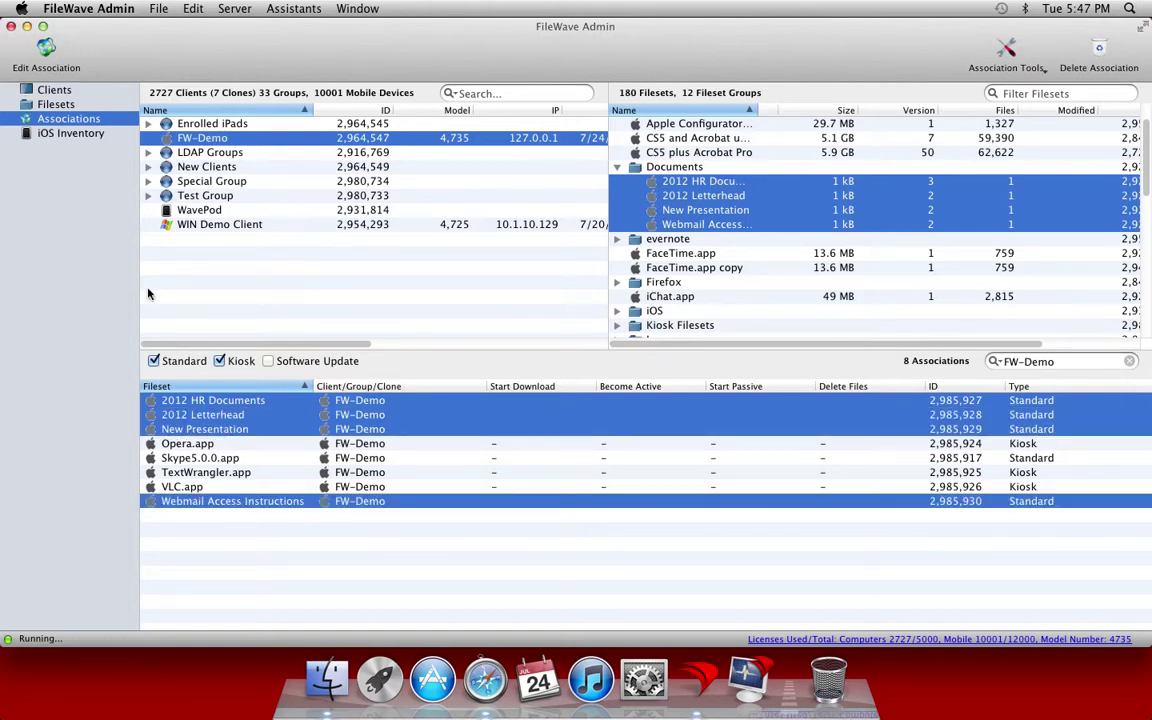
left_click(46, 50)
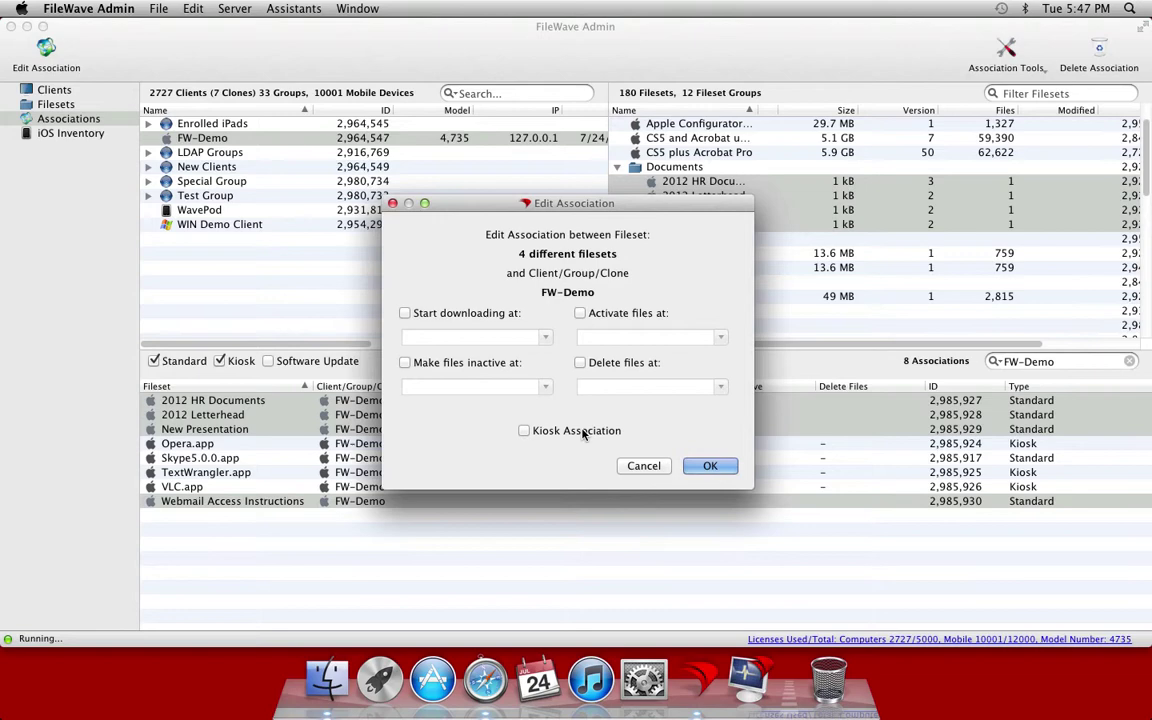
left_click(547, 430)
left_click(708, 466)
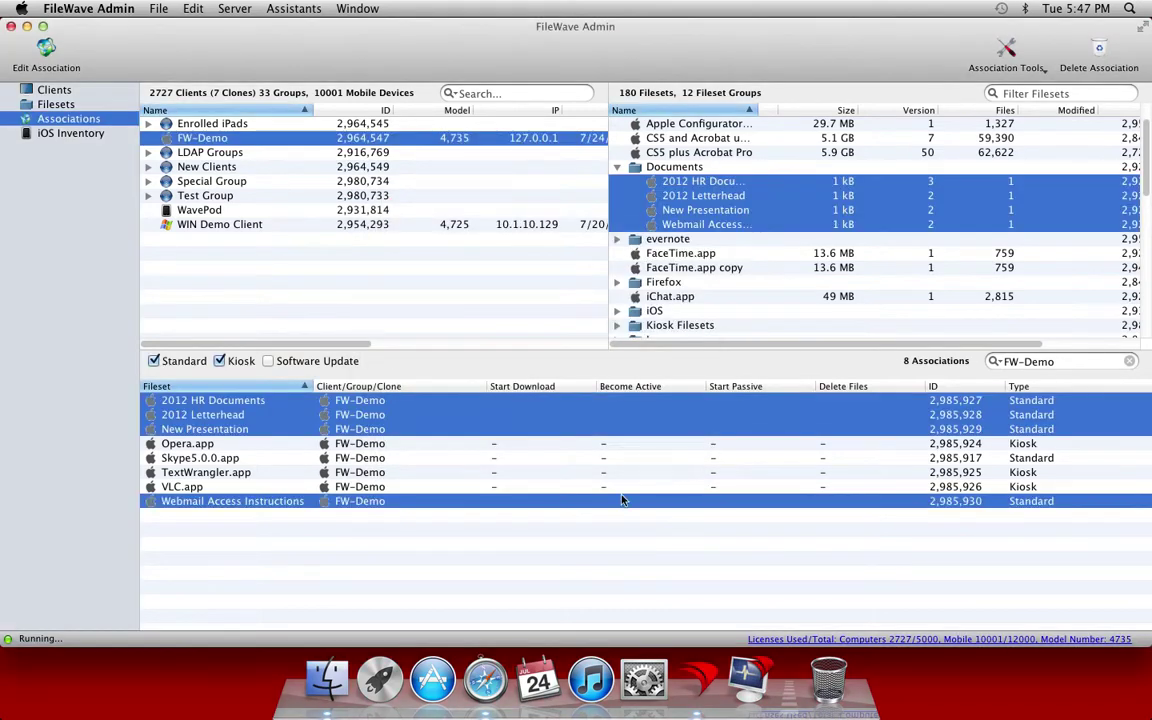
left_click(450, 460)
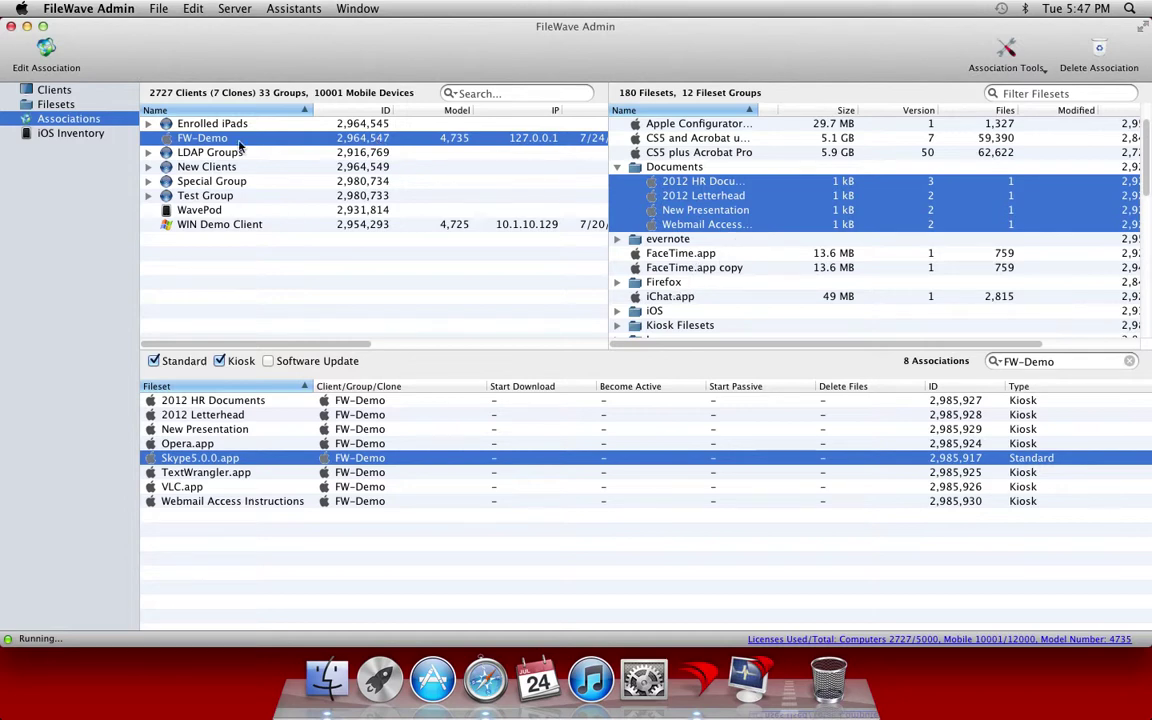
- In the Training Videos fileset's kiosk properties, change the icon to 36-MovieFile(05).jpg from the Downloads folder
left_click(59, 104)
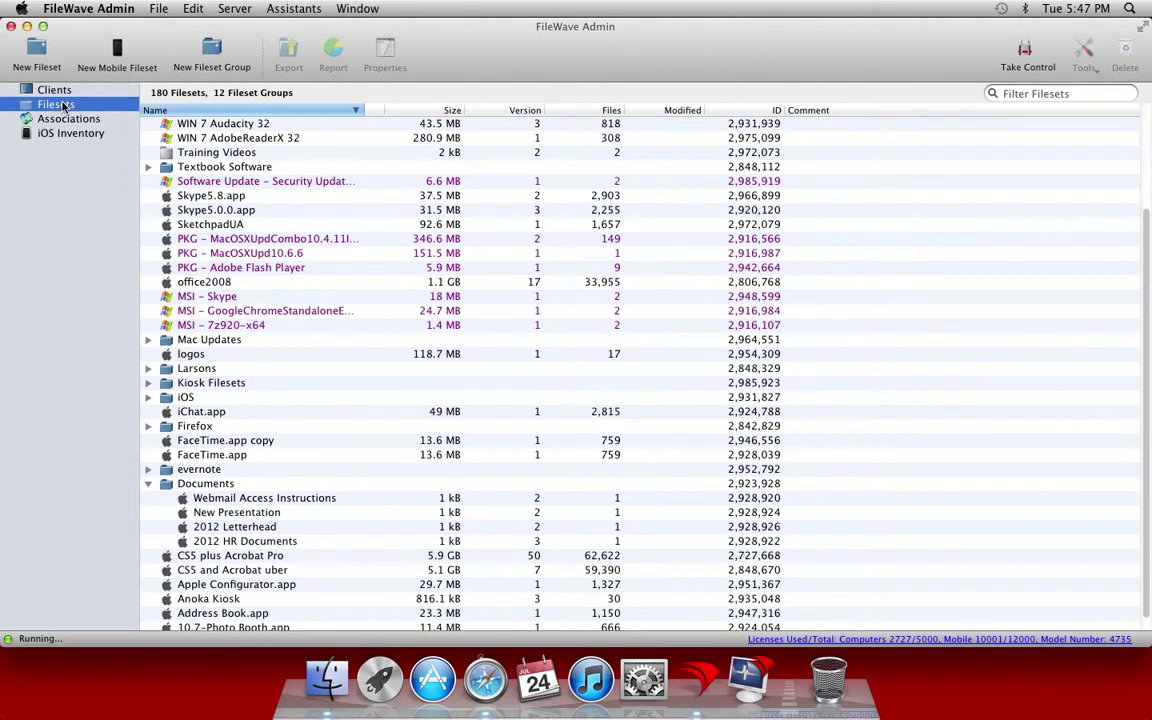
left_click(223, 155)
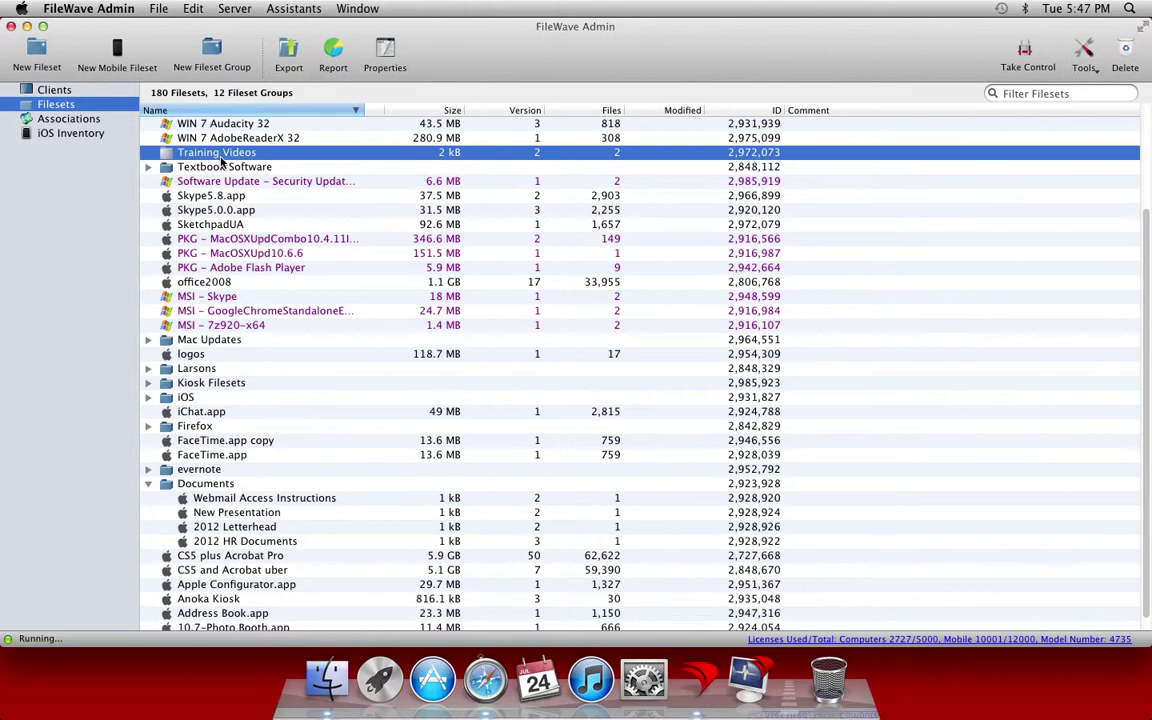
left_click(380, 48)
left_click(710, 186)
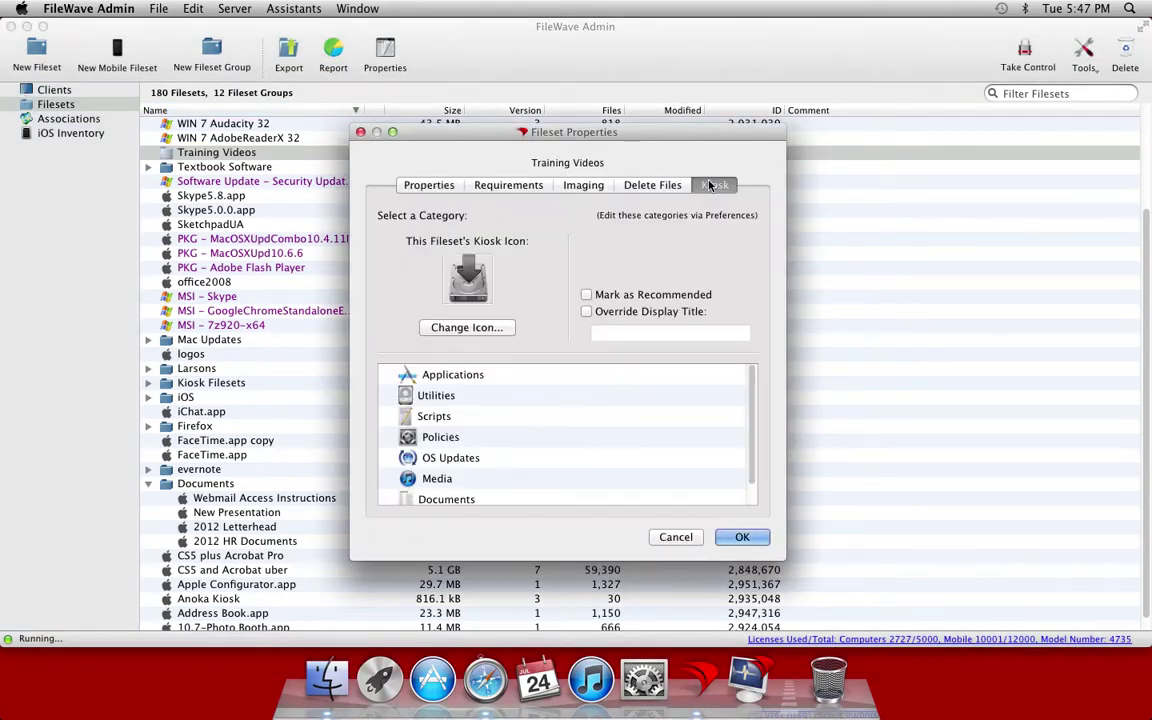
left_click(478, 327)
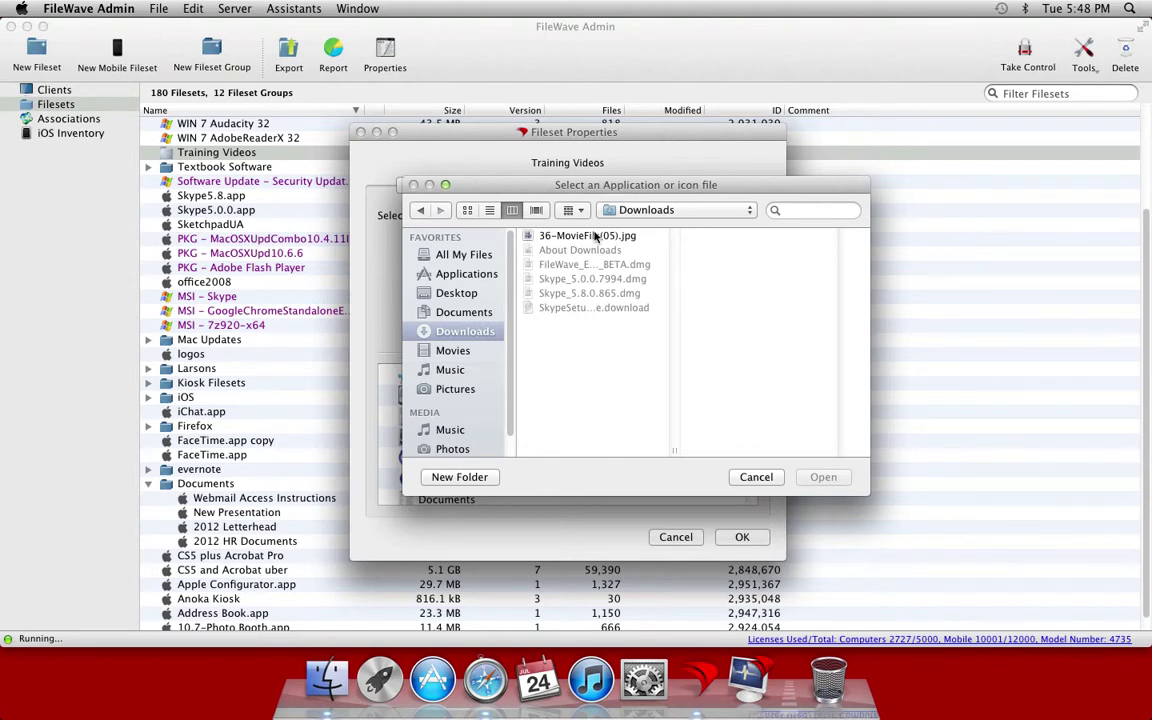
left_click(594, 236)
key("space")
key("space")
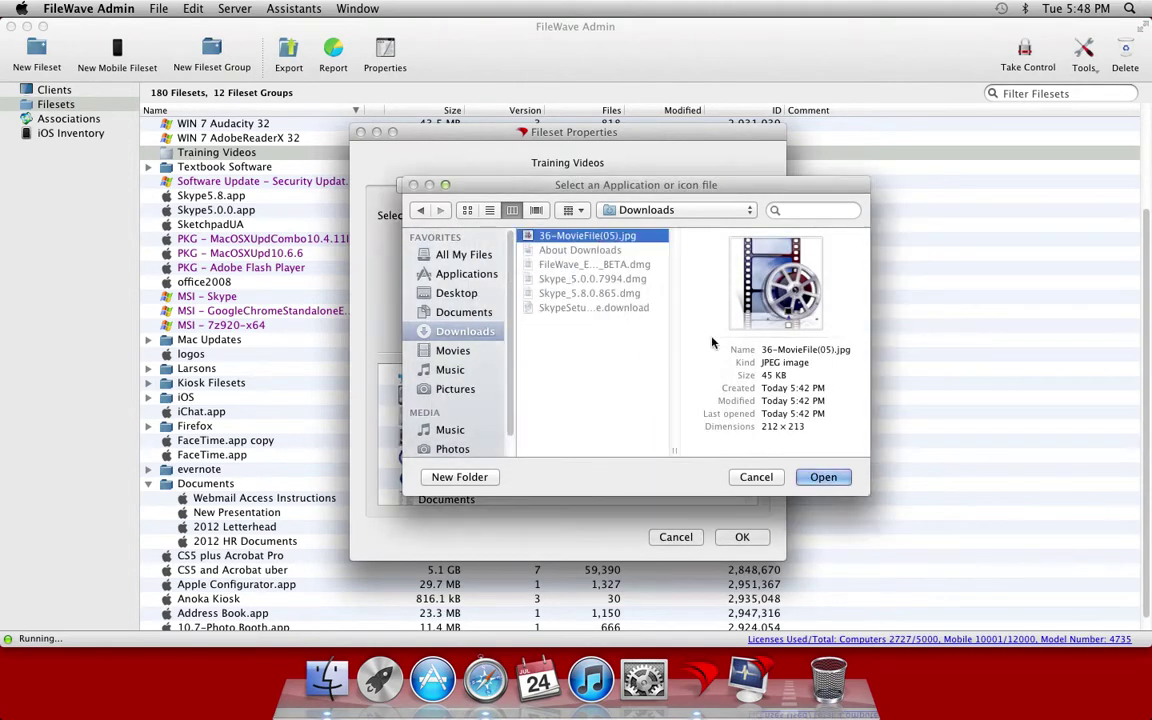
left_click(812, 478)
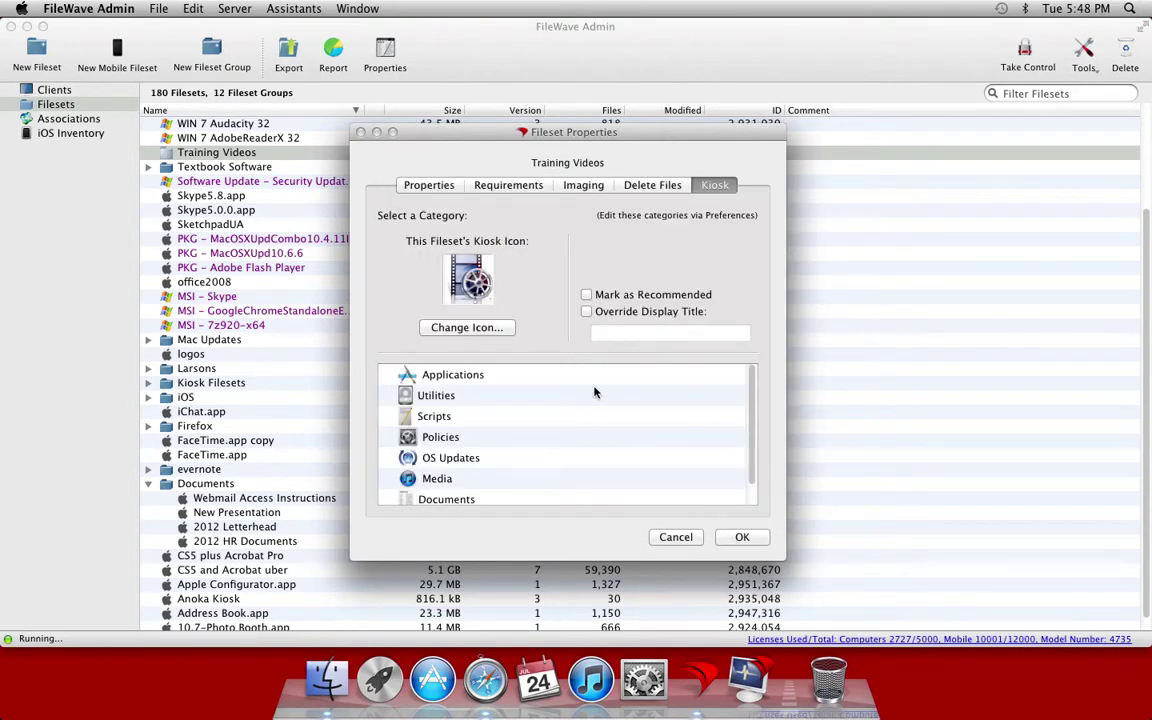
- Assign the Training Videos fileset to the Media kiosk category and apply the fileset properties
scroll(601, 457, "down", 1)
left_click(476, 458)
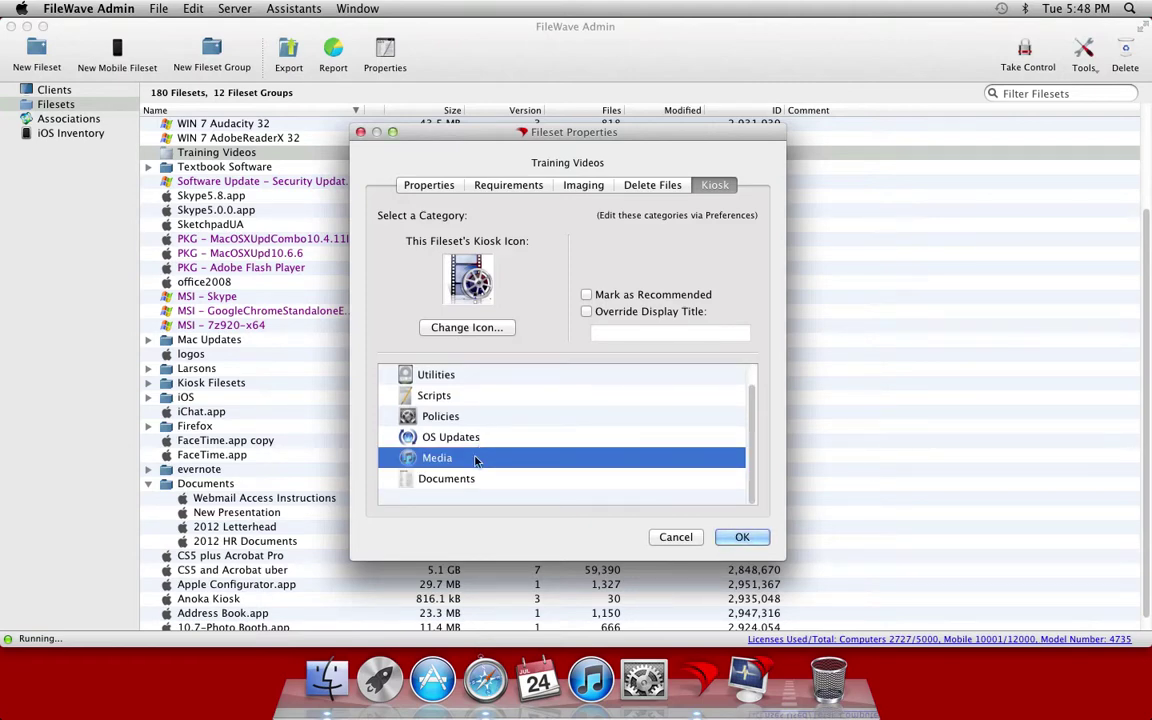
left_click(755, 535)
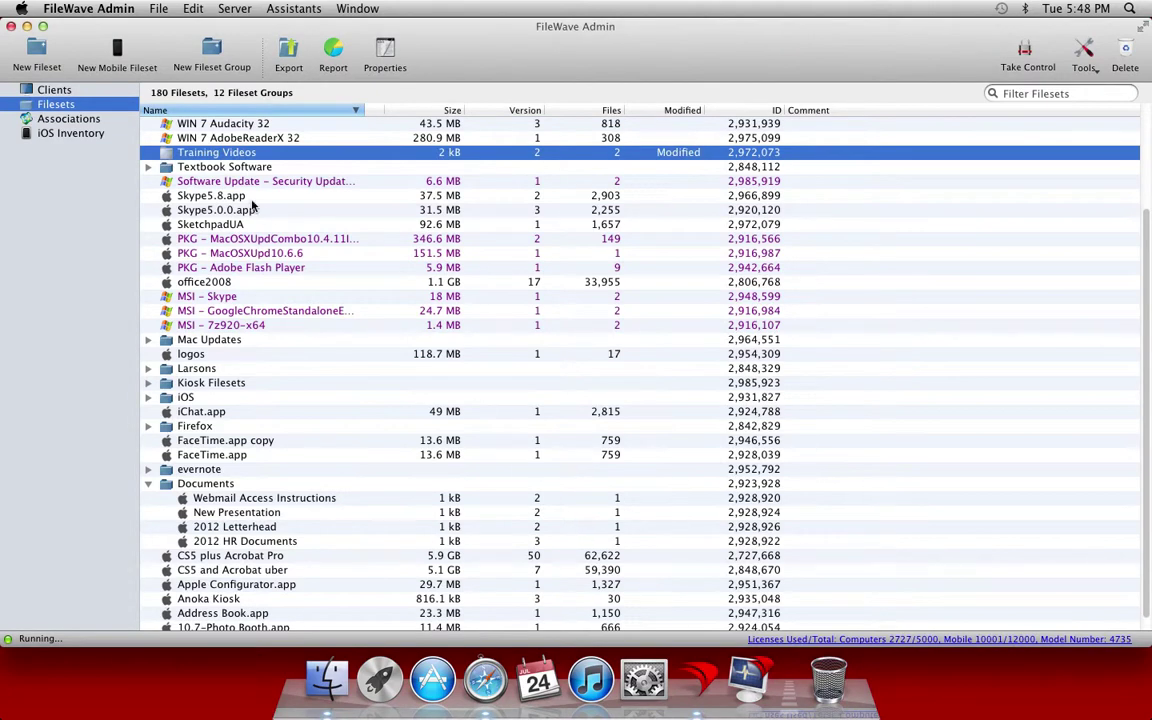
- Associate the Training Videos fileset with the FW-Demo client
left_click(58, 116)
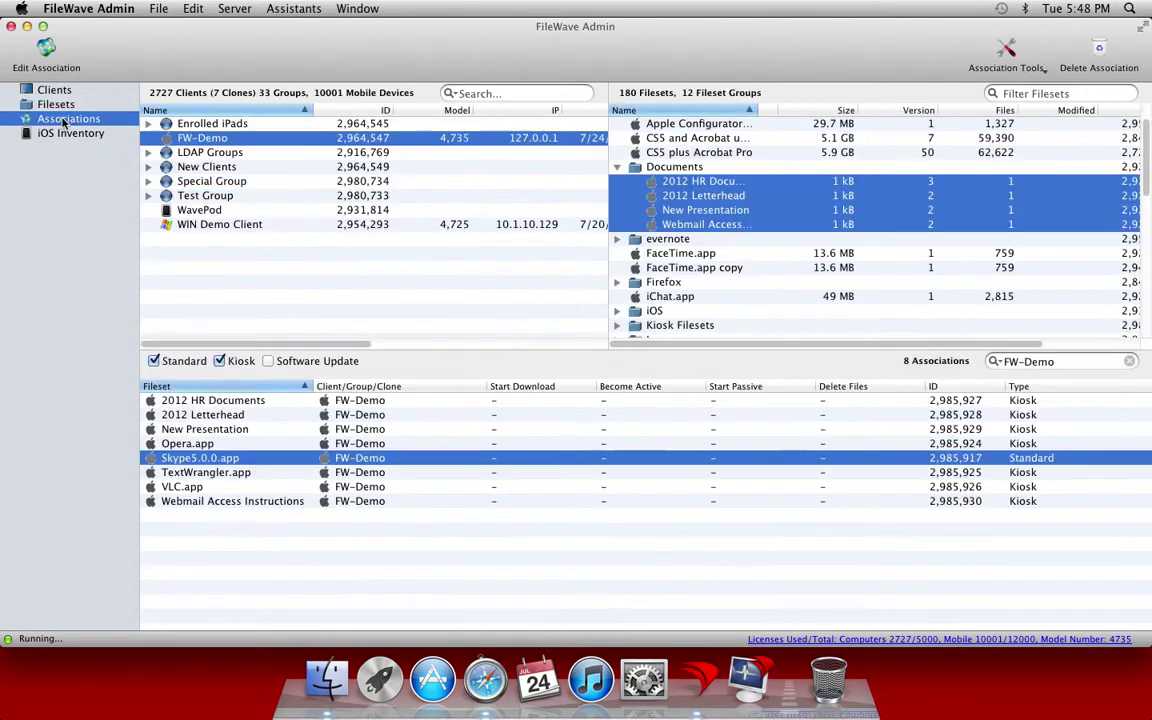
left_click(617, 181)
left_click(617, 167)
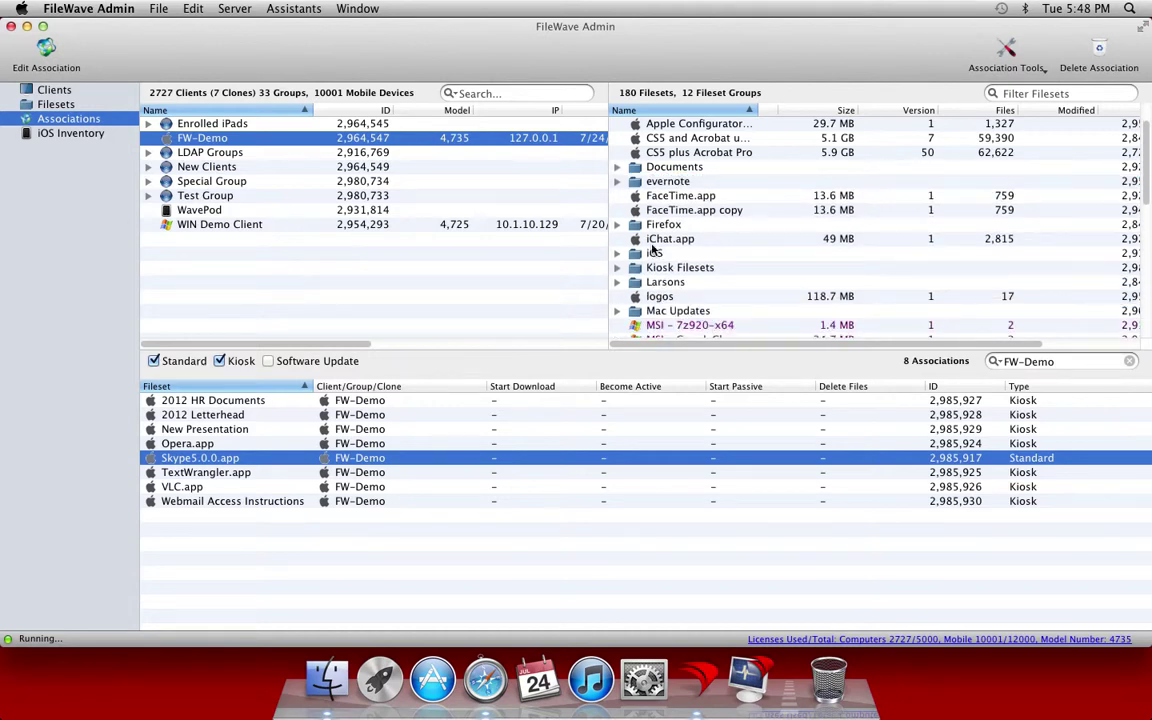
scroll(648, 177, "down", 10)
left_click(653, 168)
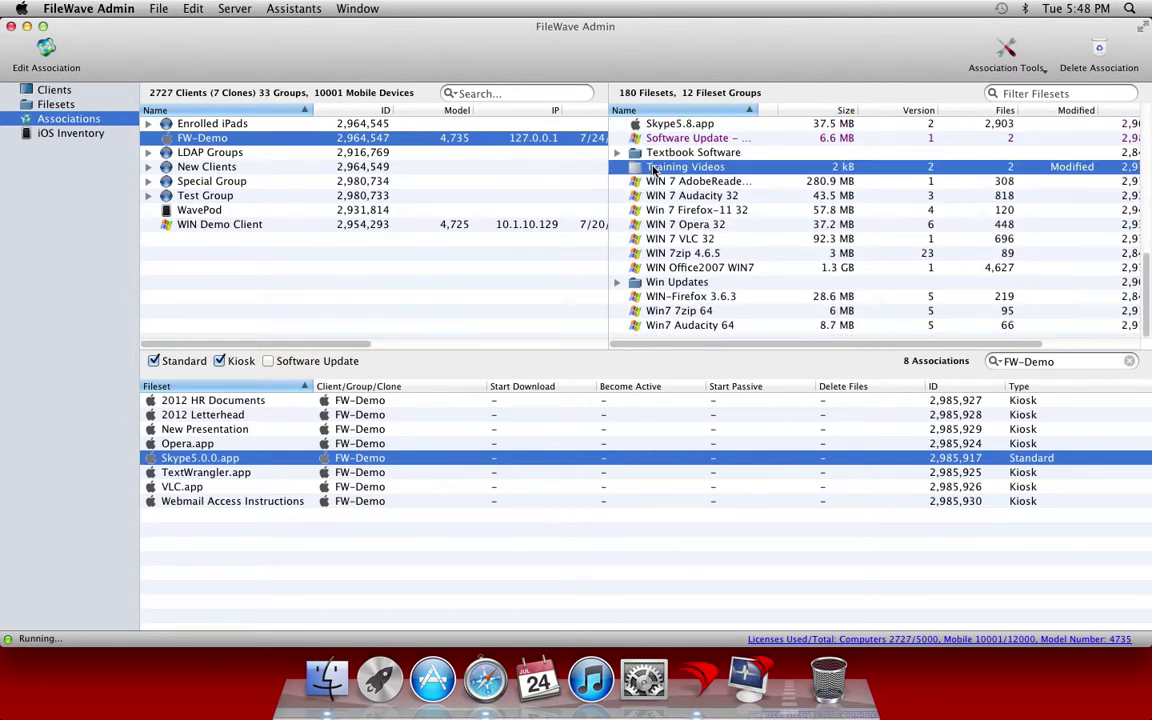
left_click_drag(653, 168, 265, 144)
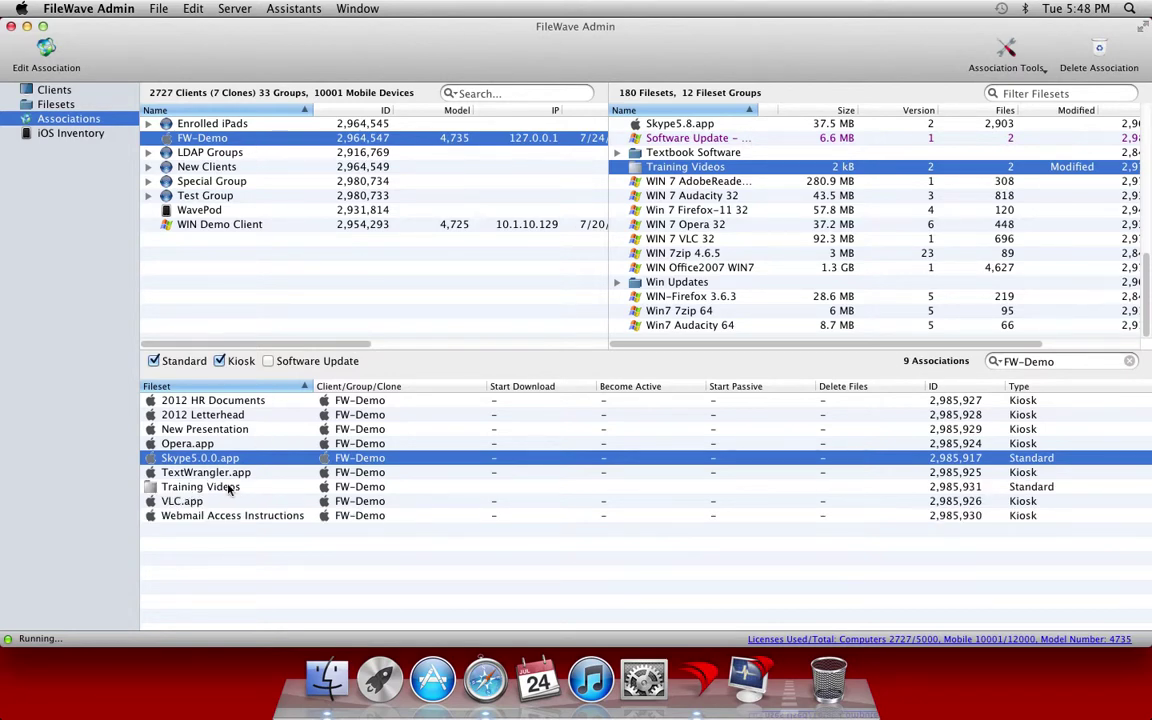
- Make the Training Videos association with FW-Demo a kiosk association
left_click(222, 485)
left_click(46, 47)
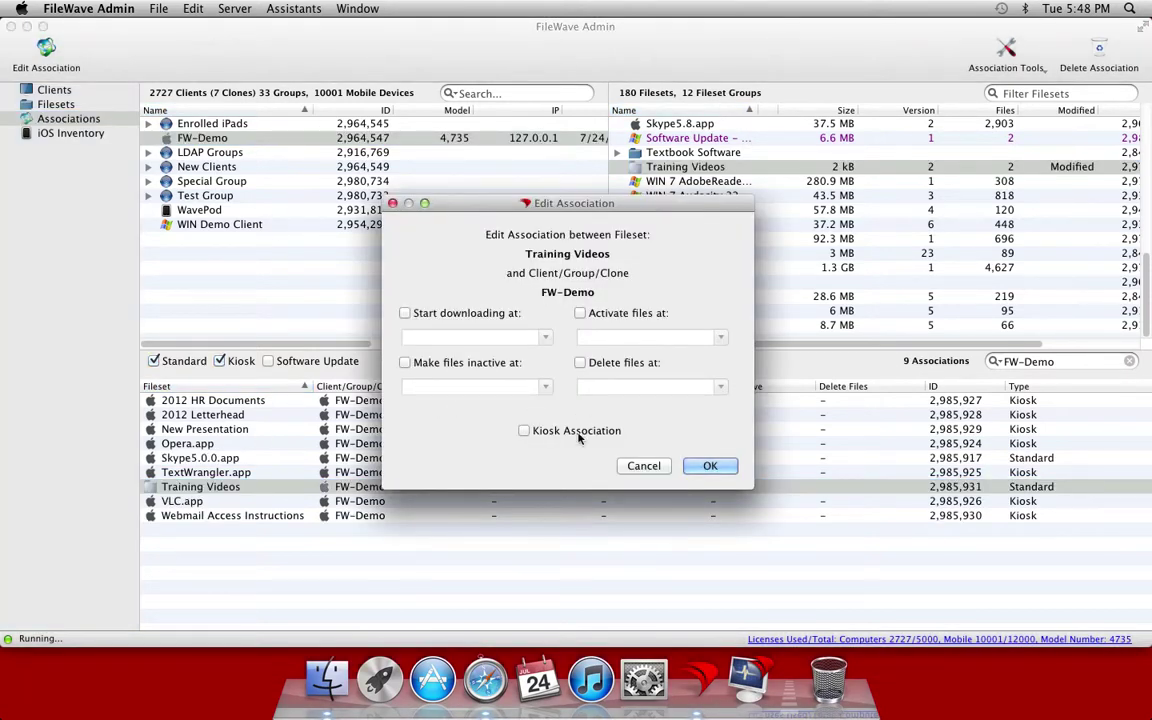
left_click(578, 431)
left_click(708, 466)
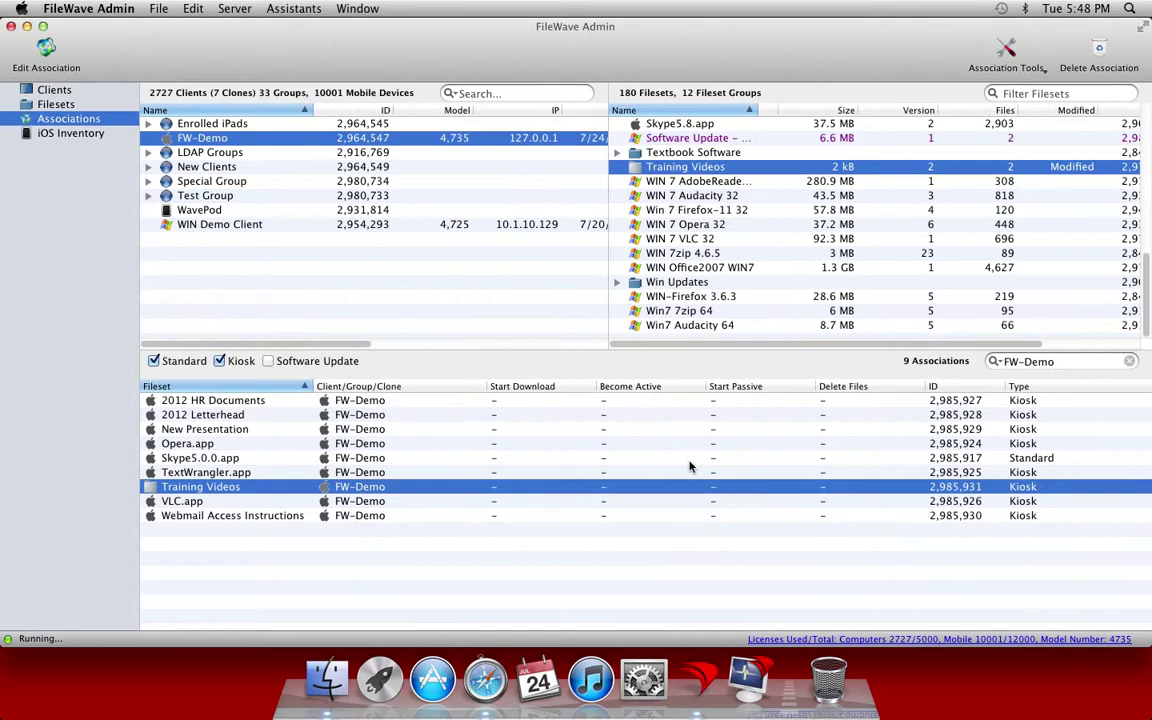
- Update the server model with the new associations and fileset changes
key("super+s")
key("Return")
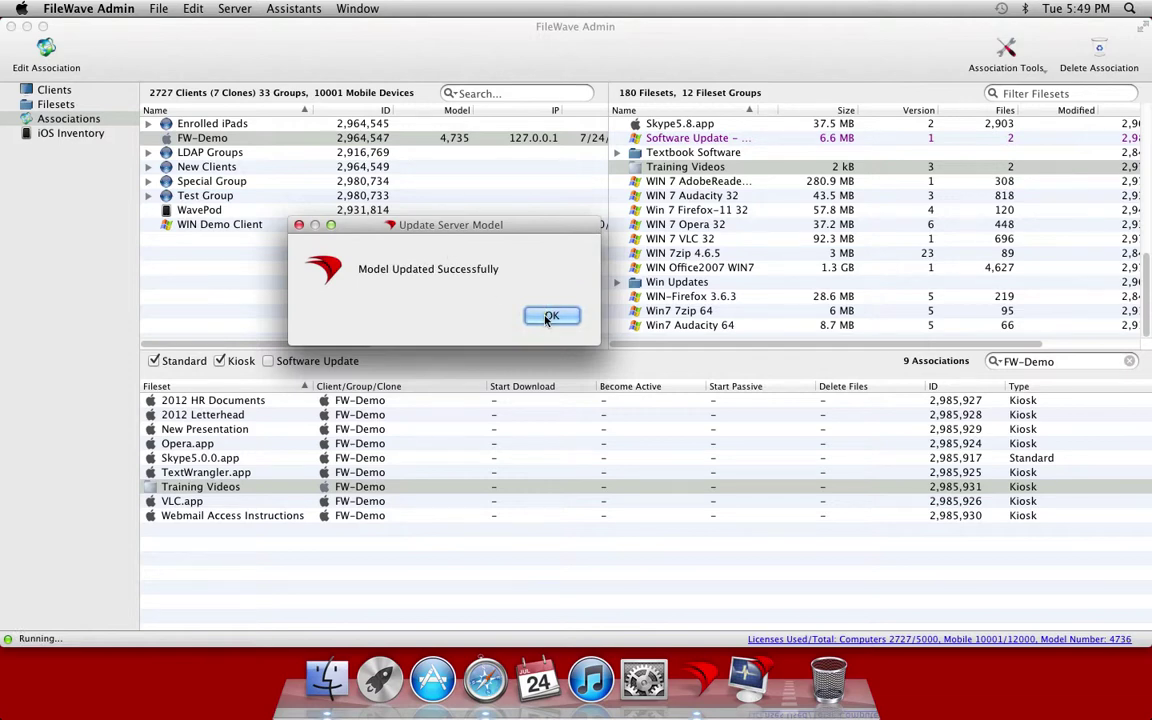
left_click(552, 313)
- Quit FileWave Admin and open the FileWave Kiosk on the client
left_click(97, 9)
key("super+q")
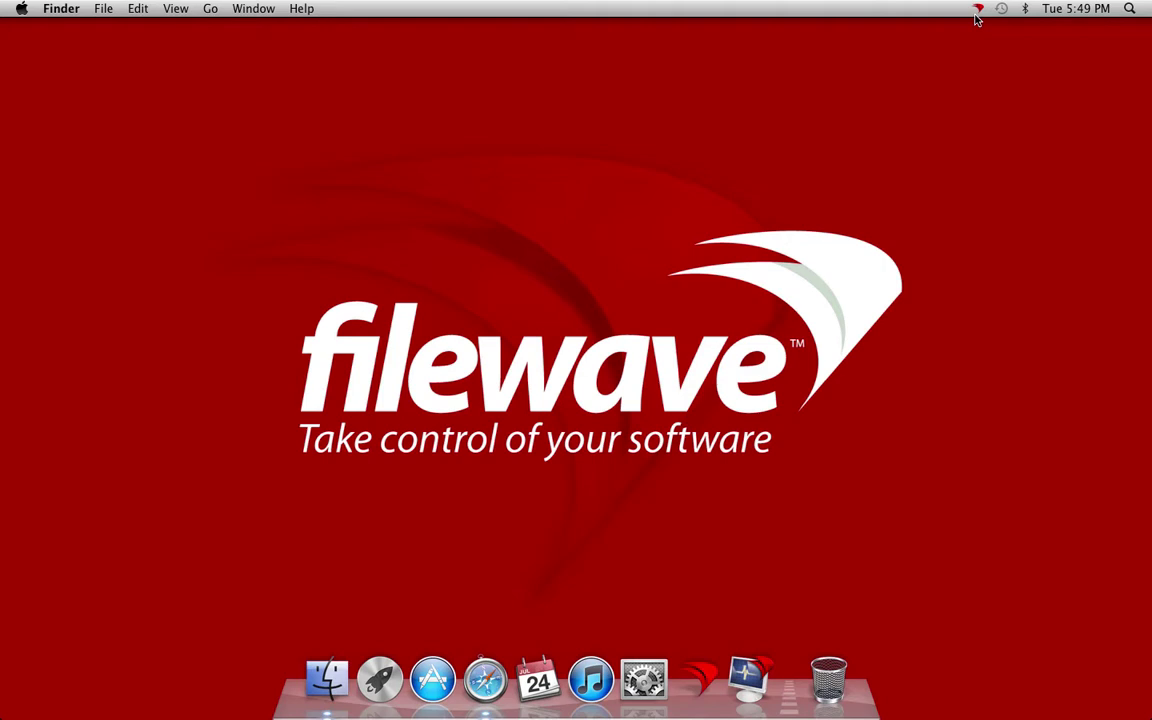
left_click(978, 10)
left_click(977, 50)
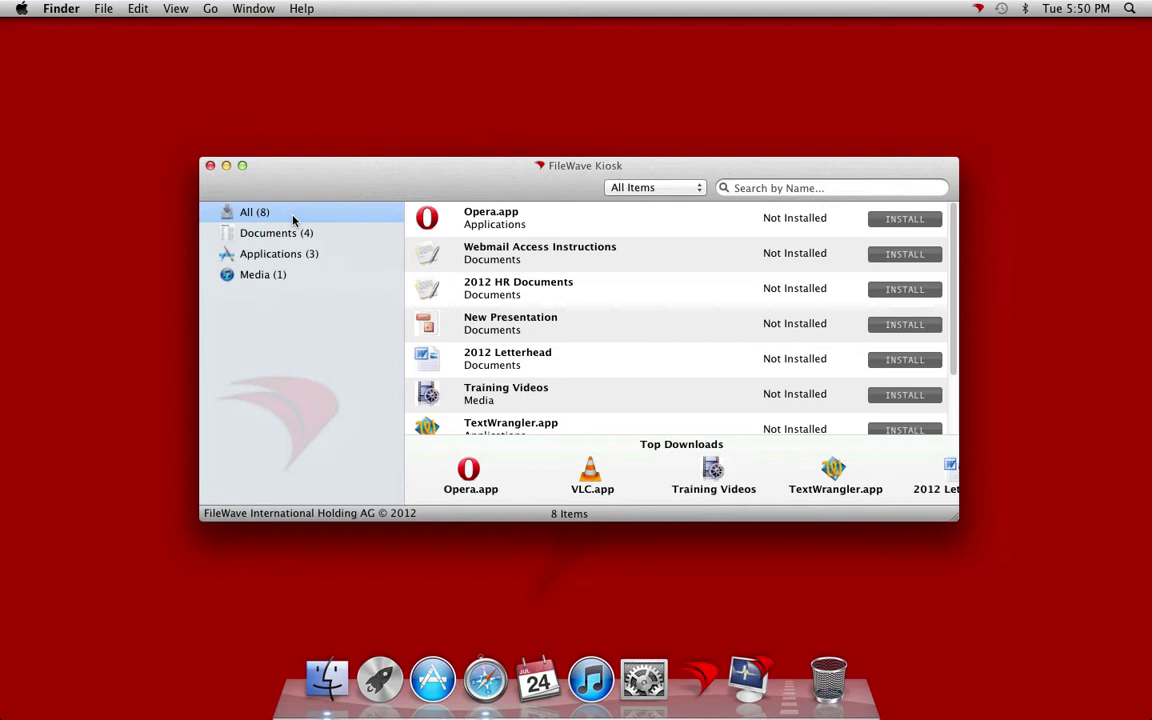
- Browse the kiosk's Documents, Applications and Media categories to review the items offered in each
left_click(293, 236)
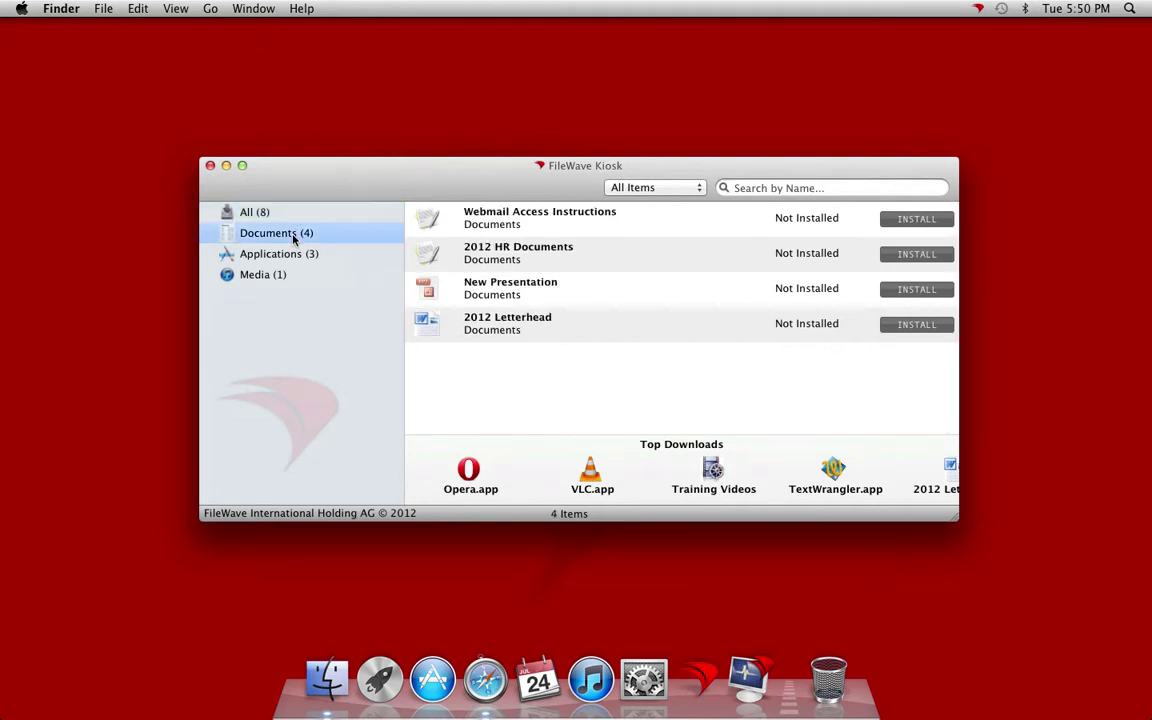
left_click(268, 254)
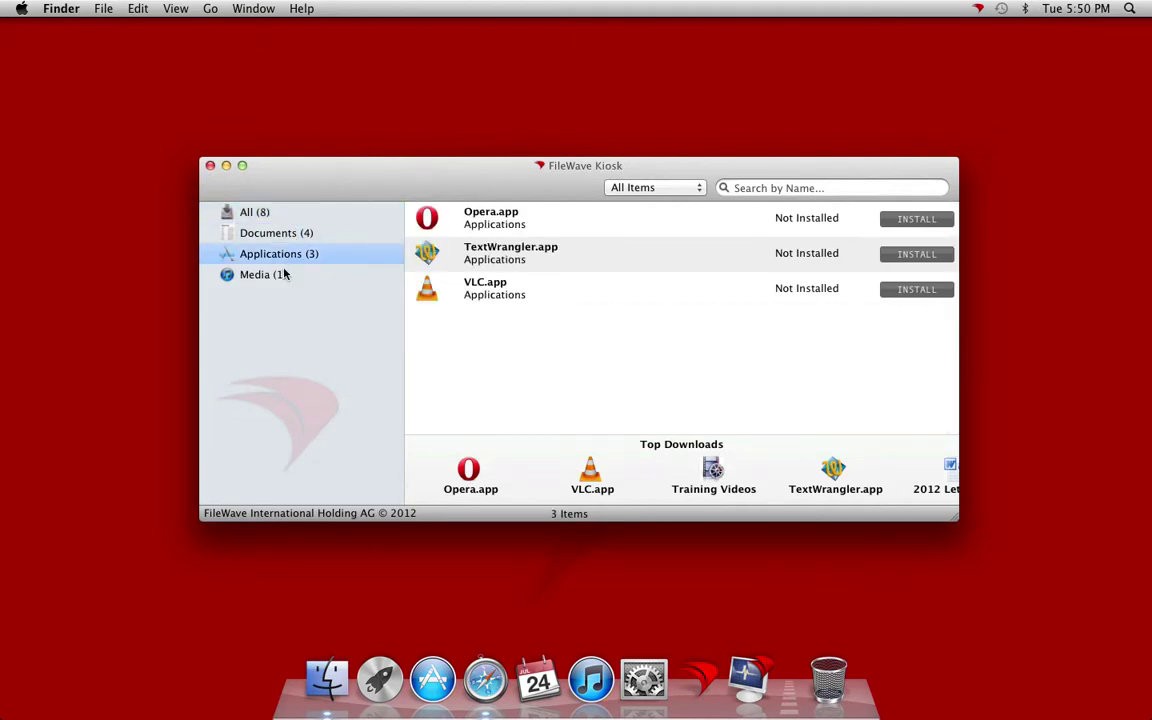
left_click(285, 275)
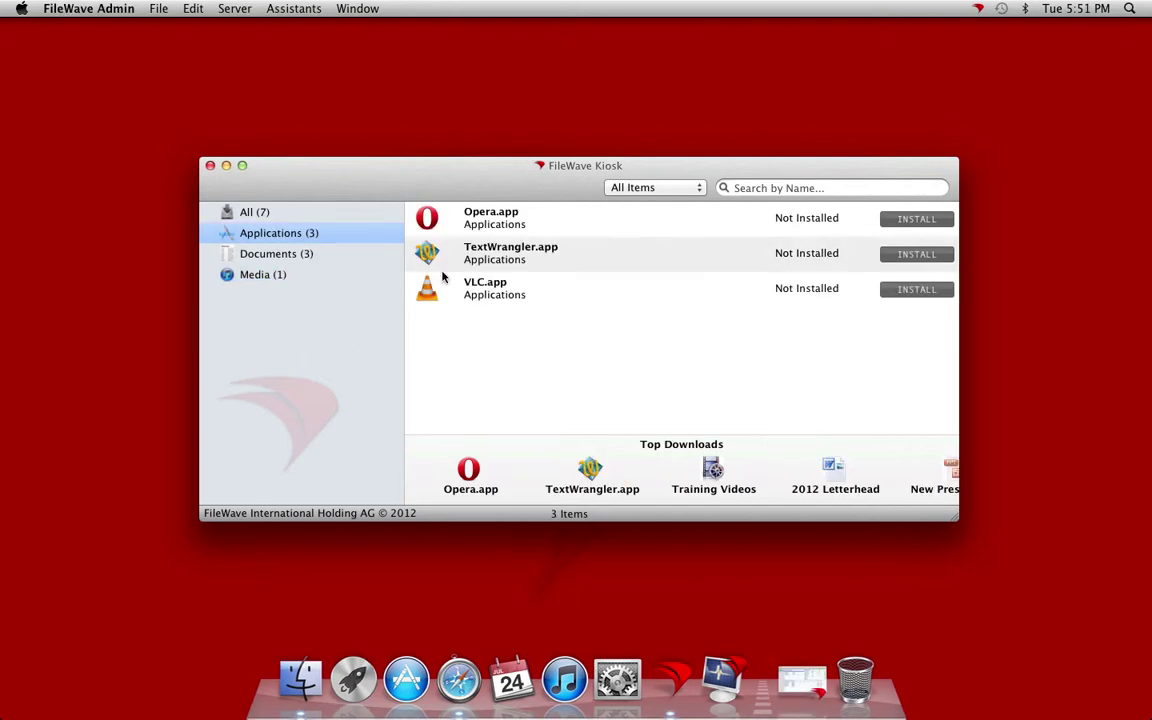
- Install VLC.app from the Applications category and Training Videos from the Media category of the kiosk
left_click(897, 291)
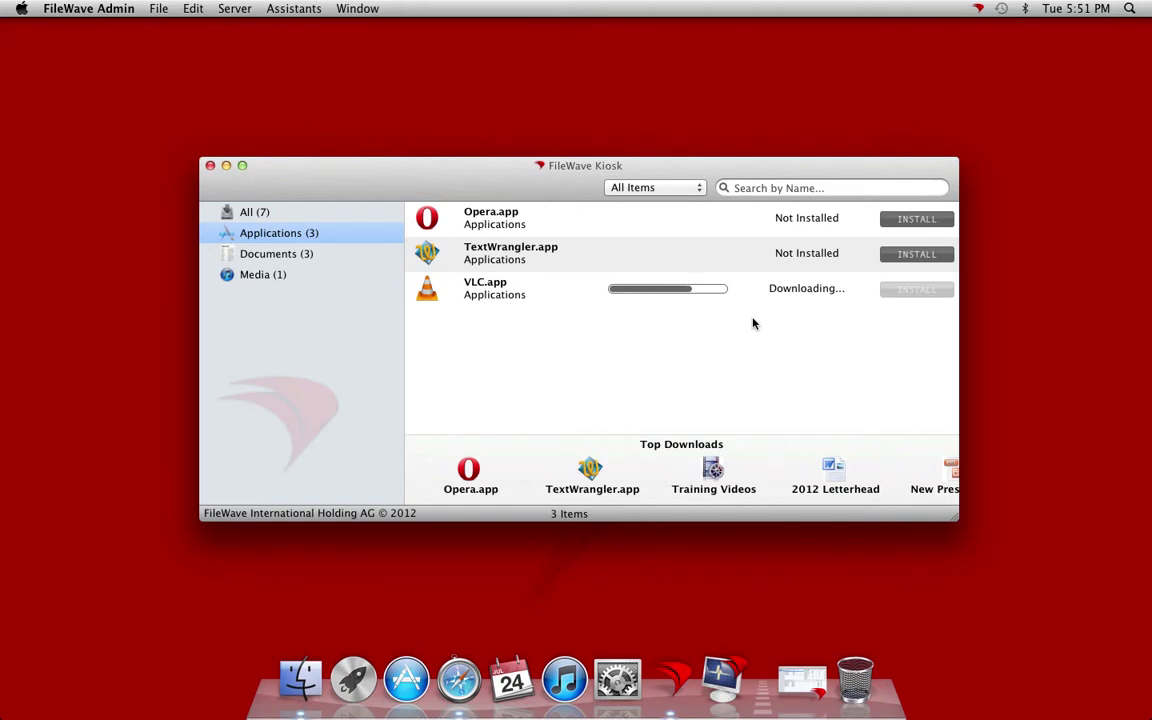
left_click(289, 284)
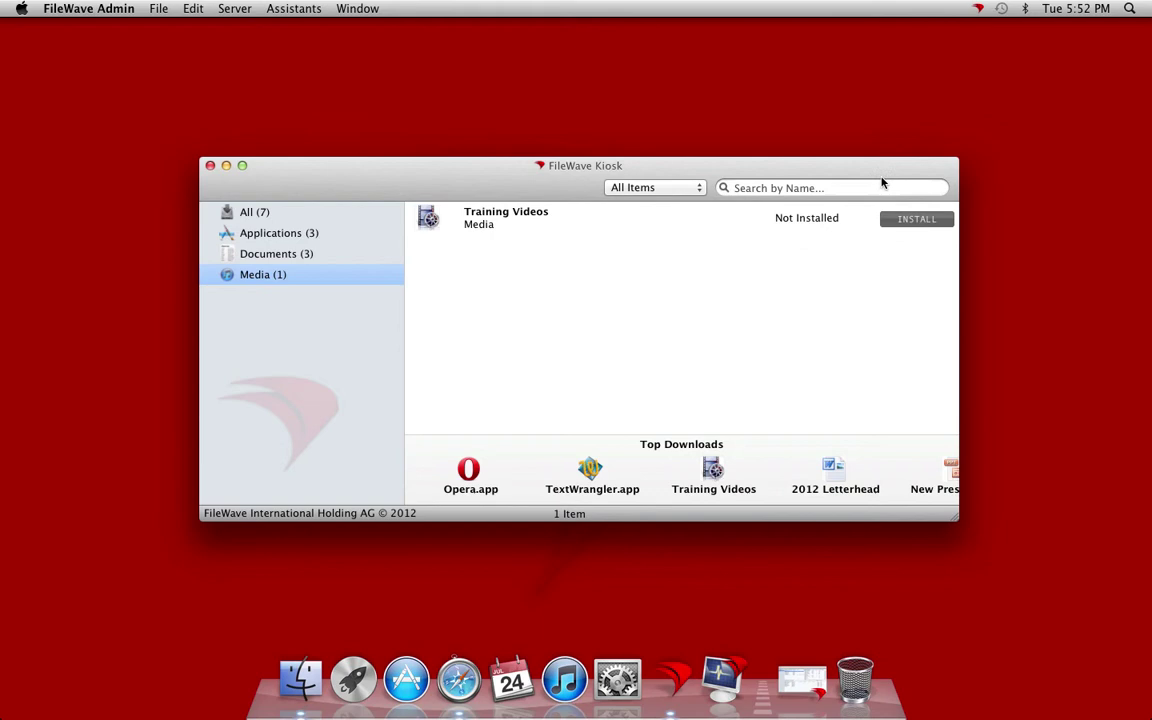
left_click(912, 219)
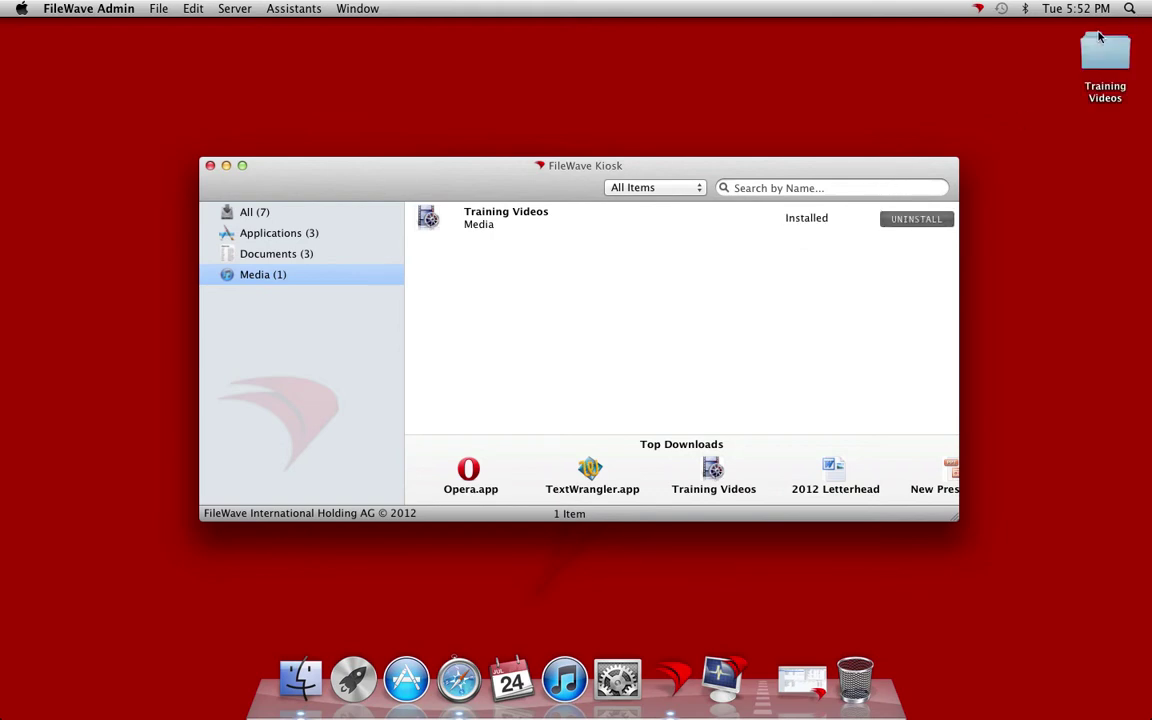
- Open the installed Training Videos folder on the desktop to check its files, and close its window
double_click(1101, 50)
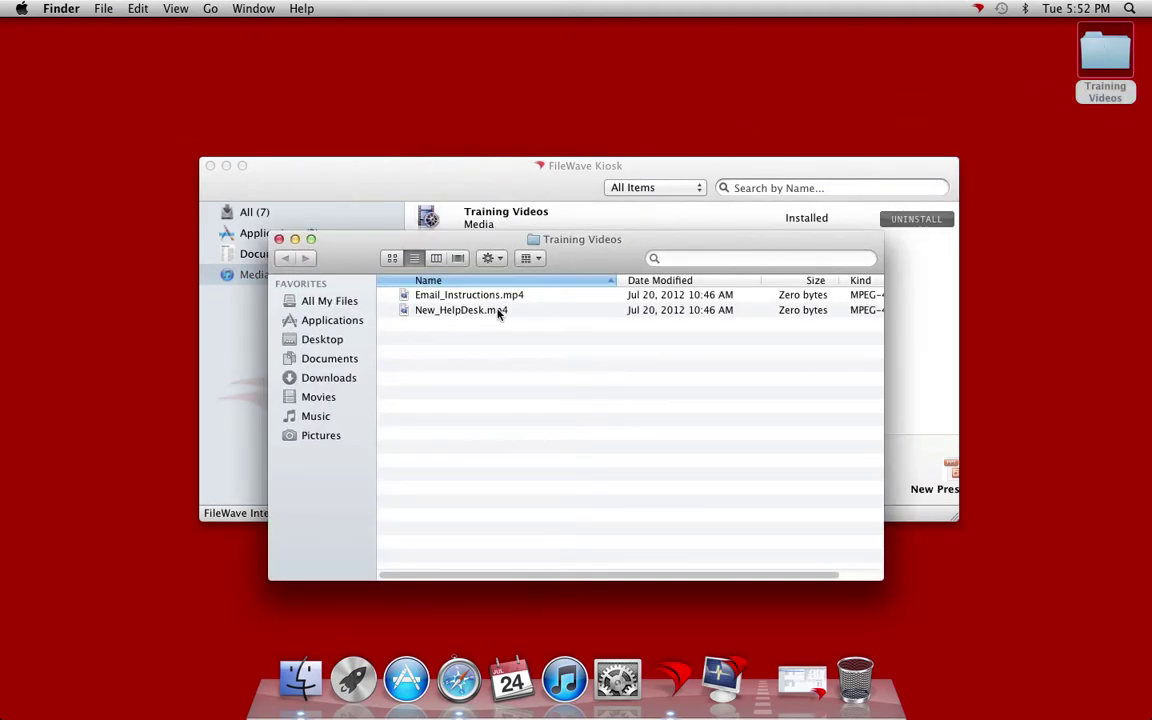
key("super+w")
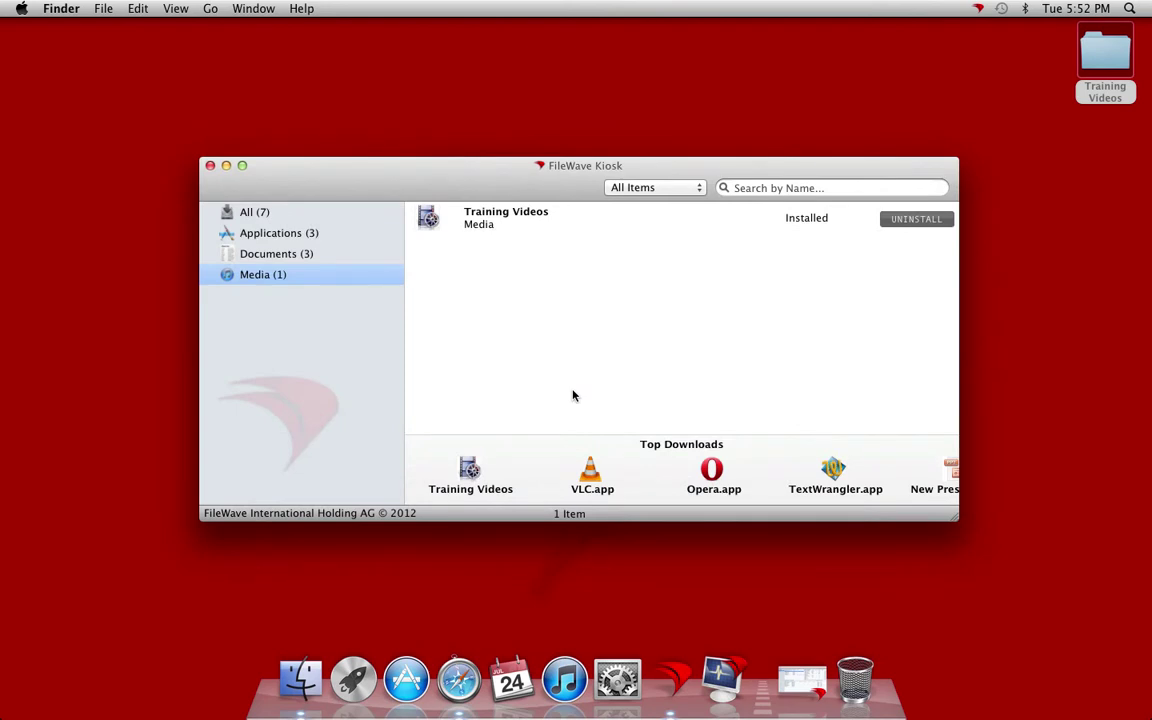